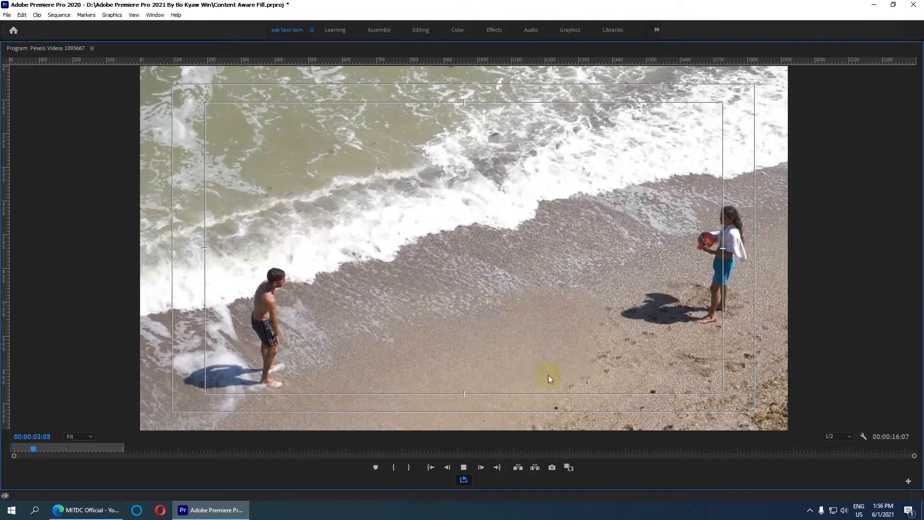
Step: Review the retouched beach shot and the original clip with the dog by playing and scrubbing through the sequence
key("space")
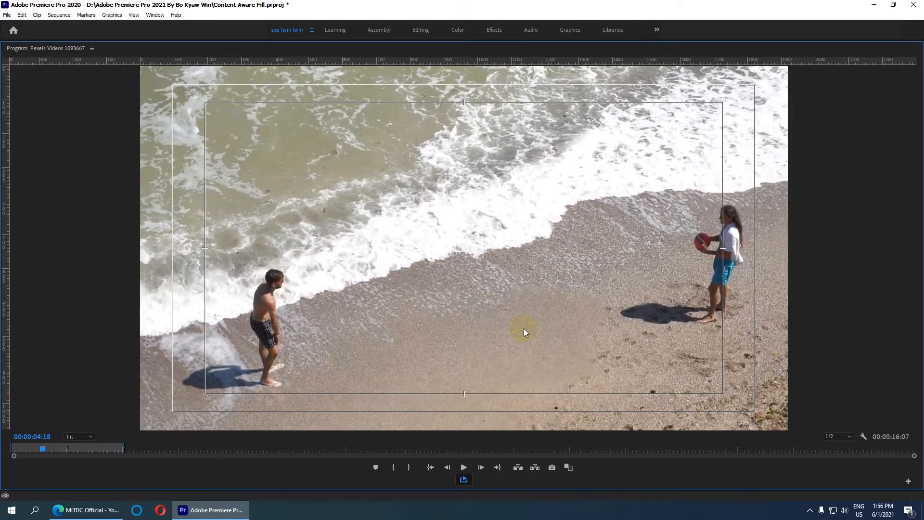
key("grave")
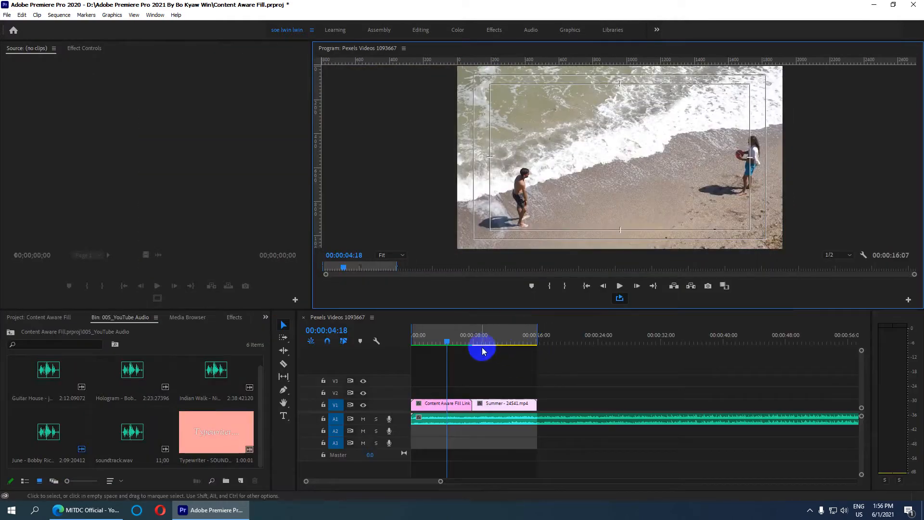
left_click_drag(461, 334, 509, 342)
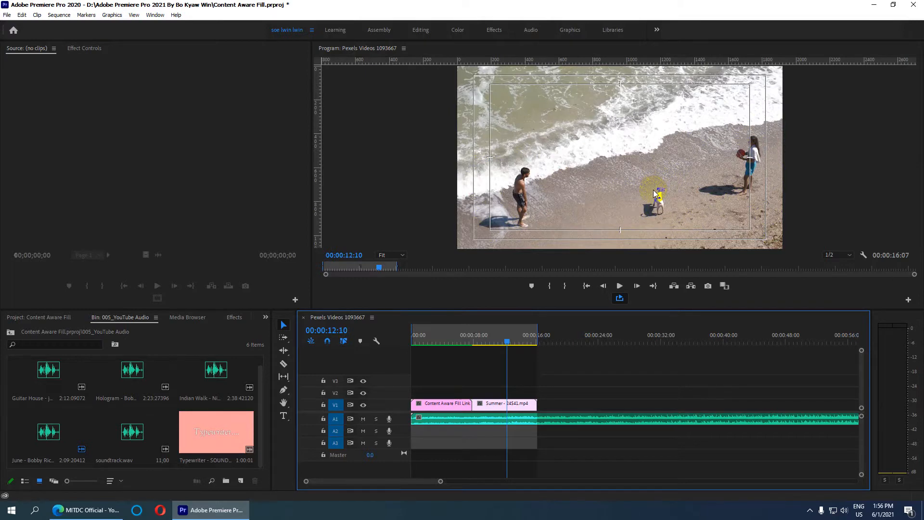
left_click_drag(488, 331, 412, 347)
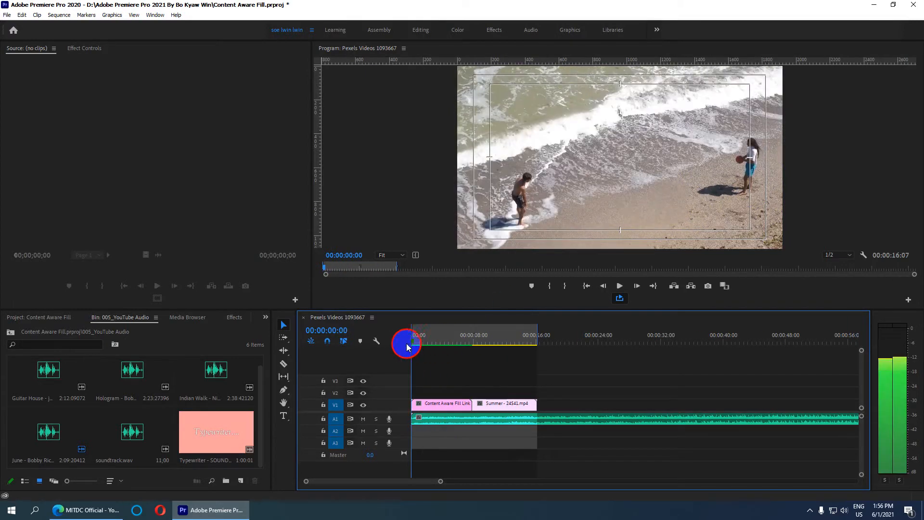
key("space")
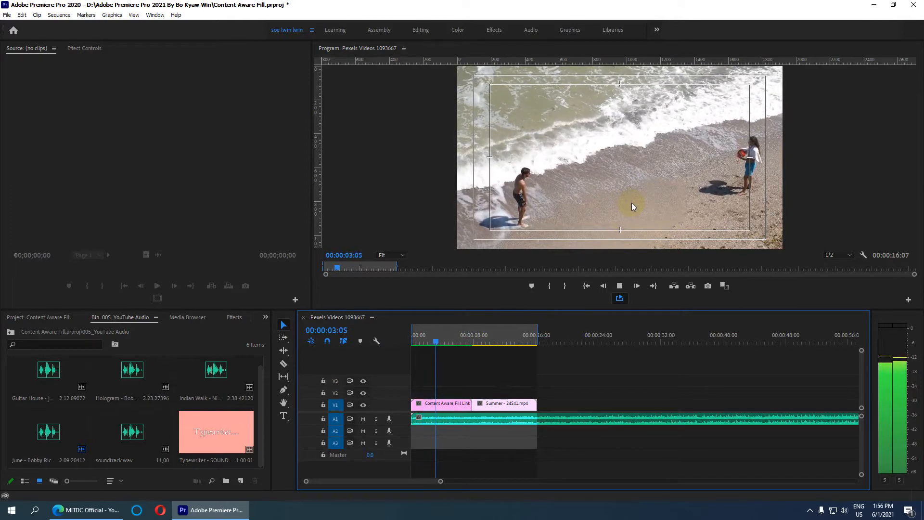
key("space")
Step: Swap the two clips on V1 so Summer - 24541.mp4 comes before the Content Aware Fill clip
left_click(525, 332)
left_click(448, 405)
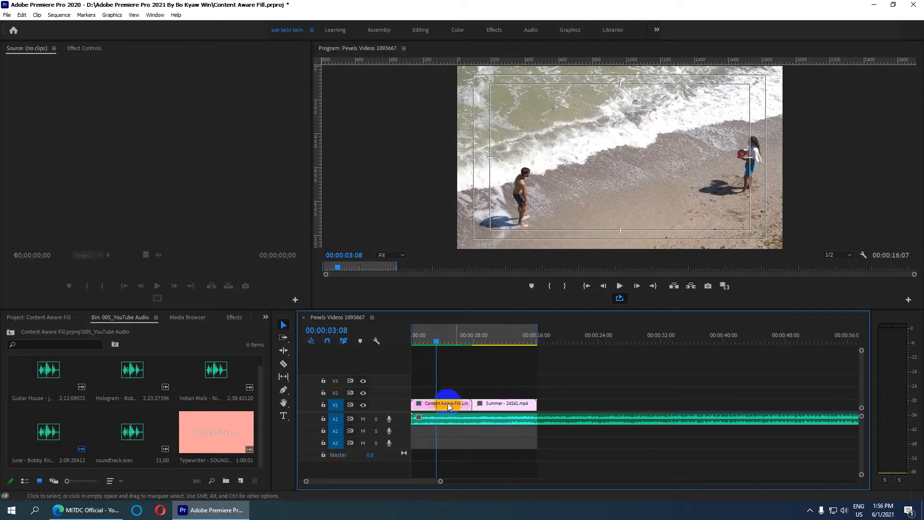
left_click_drag(481, 405, 512, 407)
left_click_drag(449, 392, 457, 407)
Step: Add a text title reading "Before" next to the dog at the start of the sequence
left_click_drag(436, 342, 405, 343)
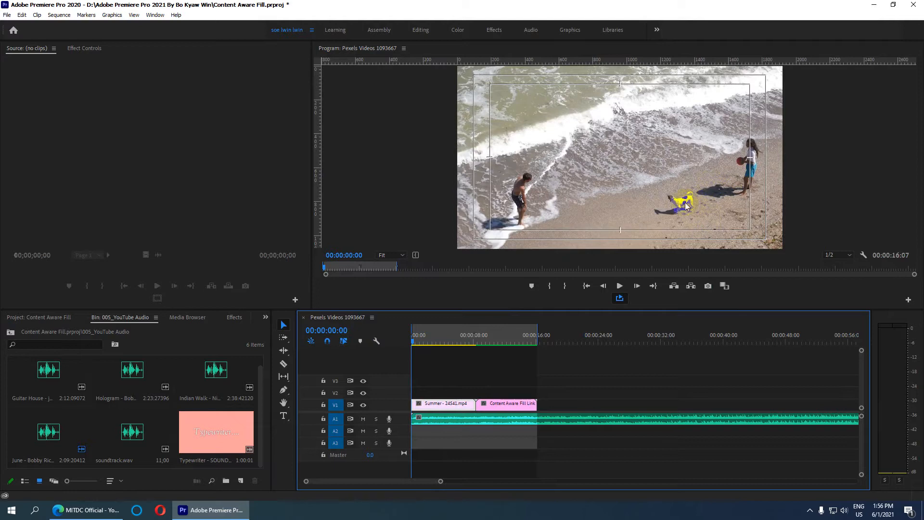
left_click(285, 417)
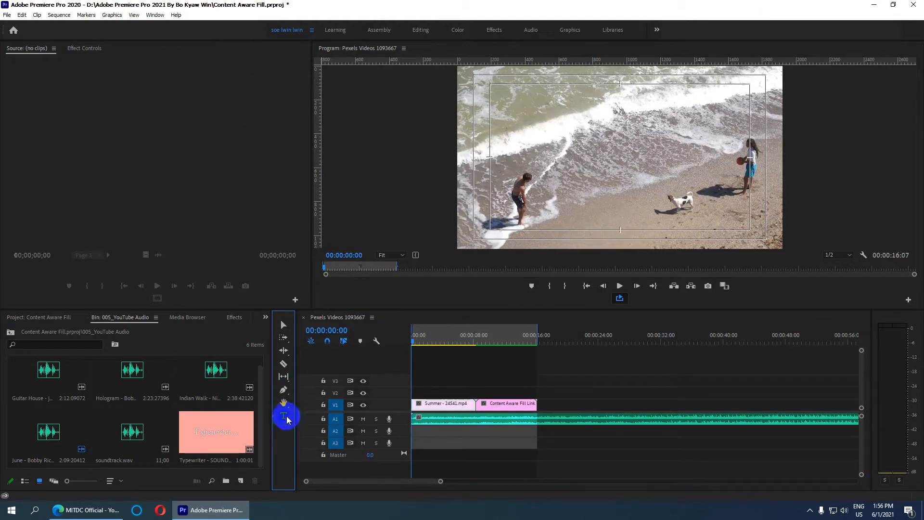
left_click(695, 208)
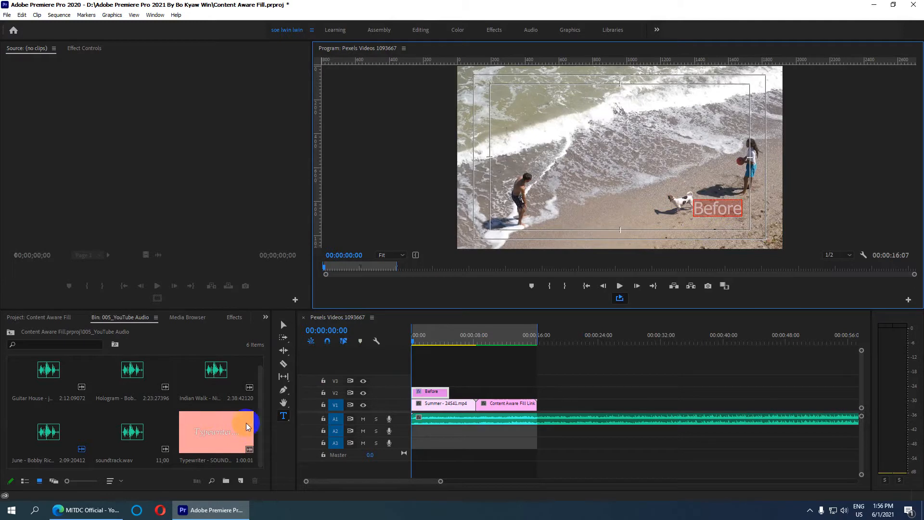
Step: Style the "Before" title in the Graphics workspace with a red fill and a white stroke of width 10, and save the project
left_click(447, 42)
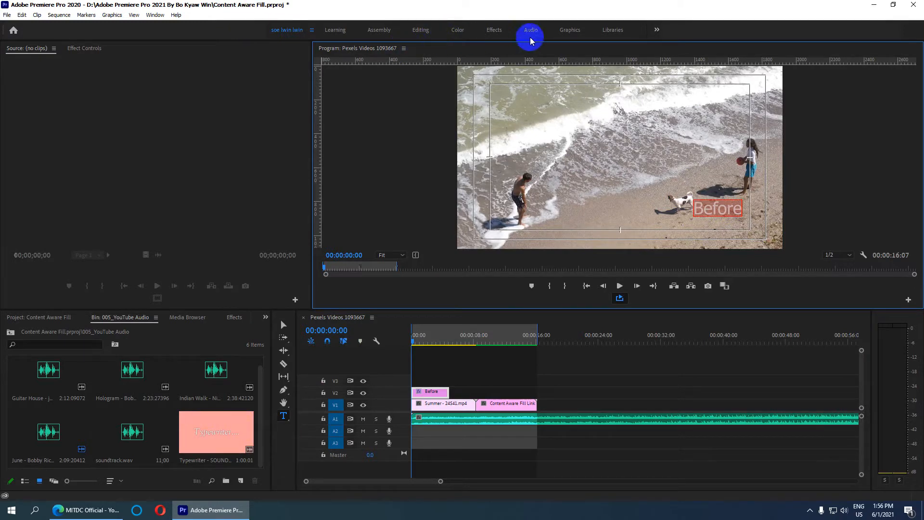
left_click(570, 29)
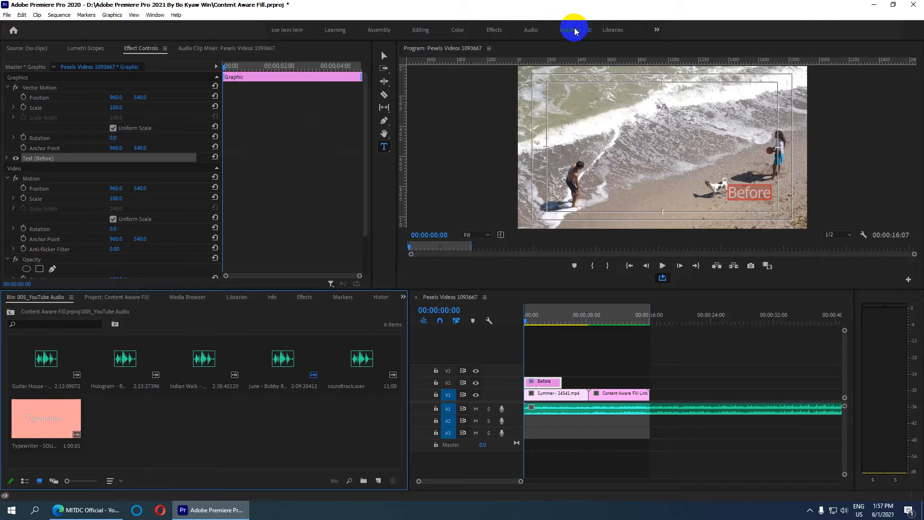
left_click(7, 158)
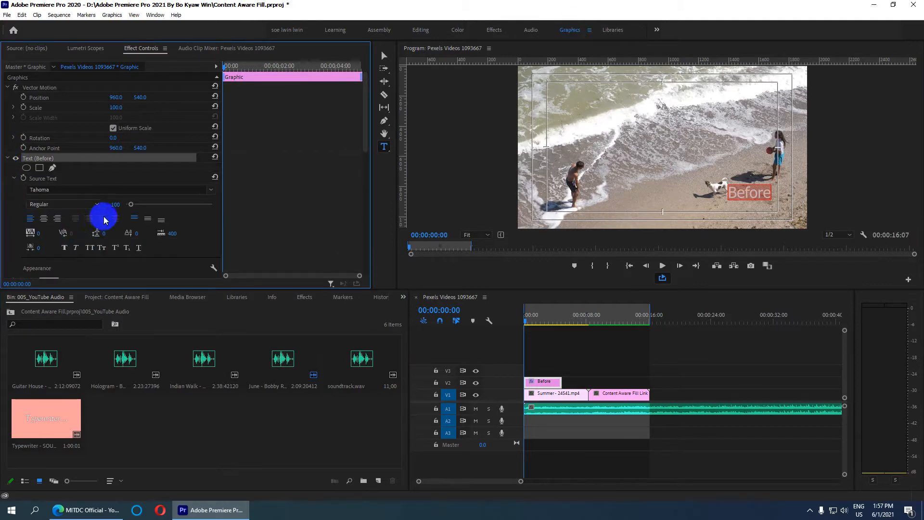
scroll(101, 216, "down", 2)
left_click(48, 238)
left_click(374, 264)
key("Return")
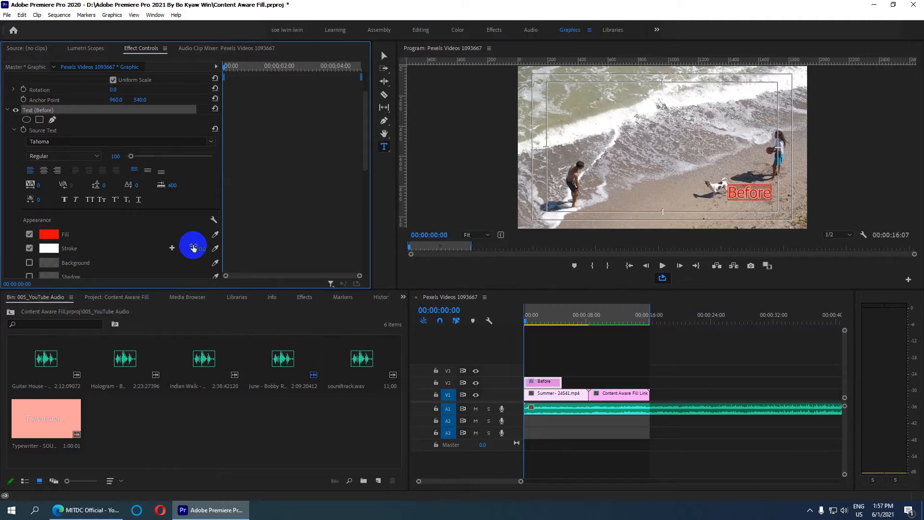
key("ctrl+s")
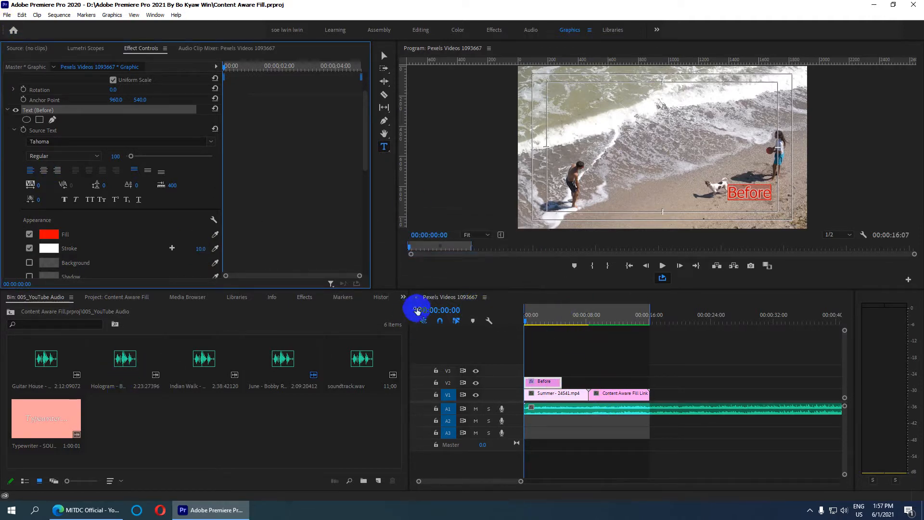
Step: Duplicate the "Before" title on V2 to the start of the Content Aware Fill clip
left_click(384, 56)
left_click(542, 377)
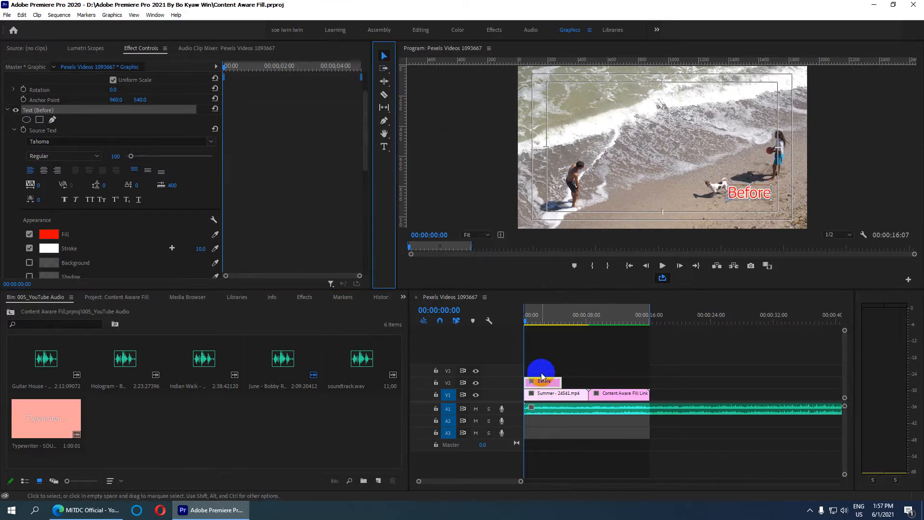
left_click_drag(542, 384, 612, 387)
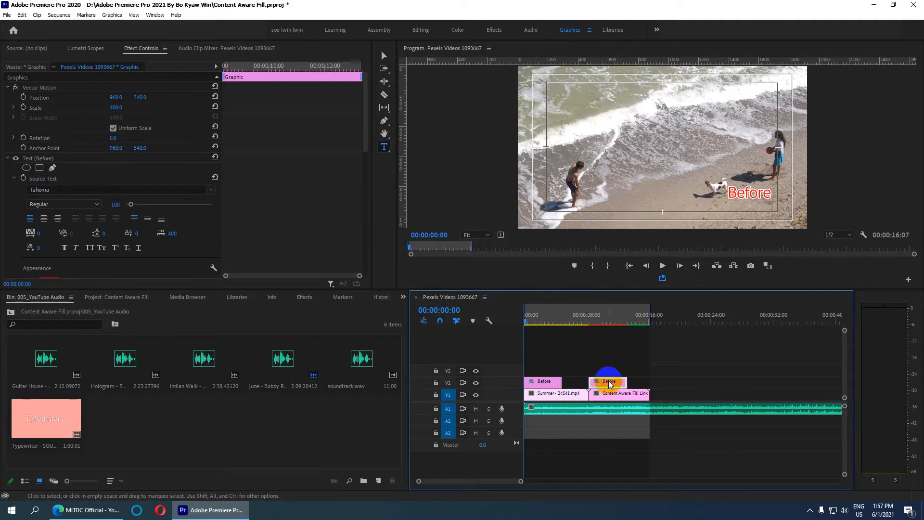
Step: Change the text of the title above the Summer clip to "After" and save the project
left_click(734, 192)
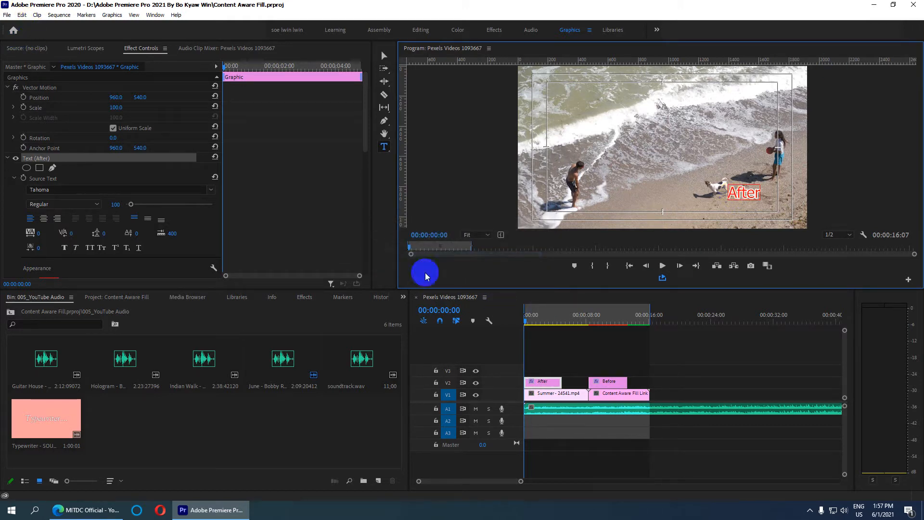
left_click(385, 56)
left_click(507, 315)
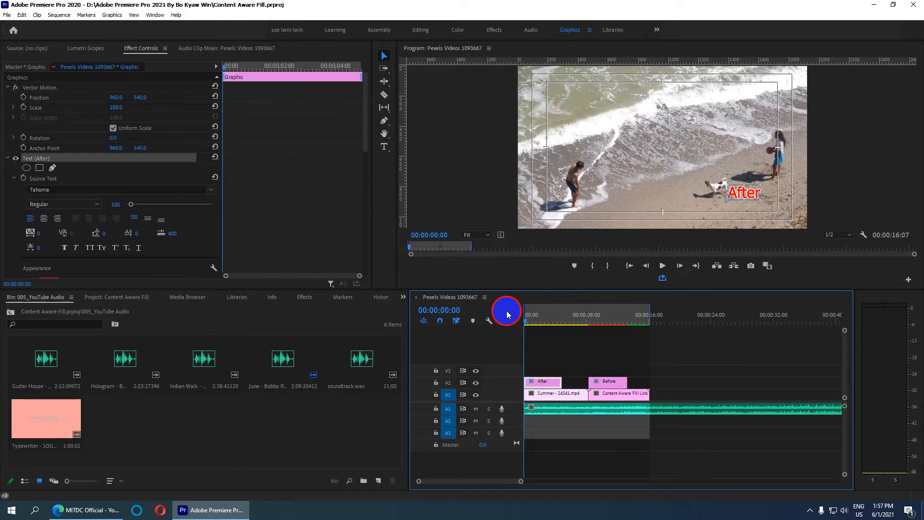
Step: Play the opening seconds of the sequence in an enlarged preview to check the title
left_click(461, 142)
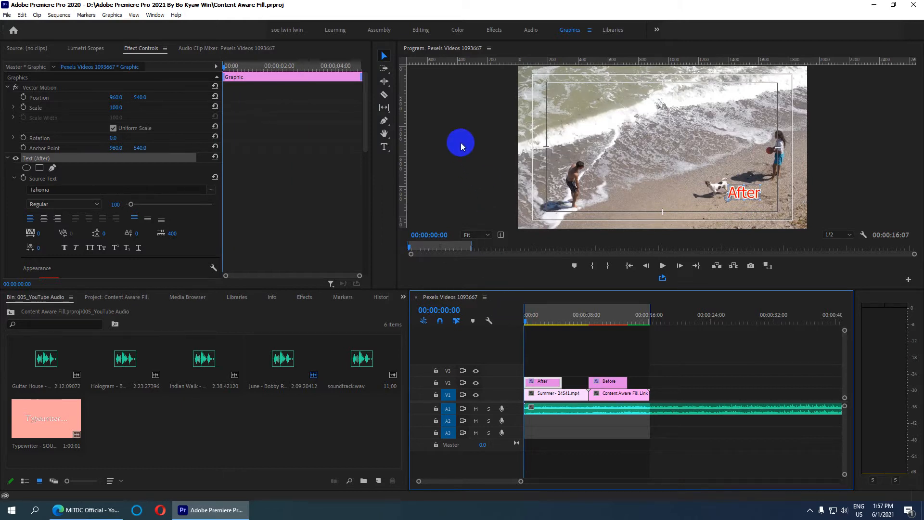
key("grave")
key("space")
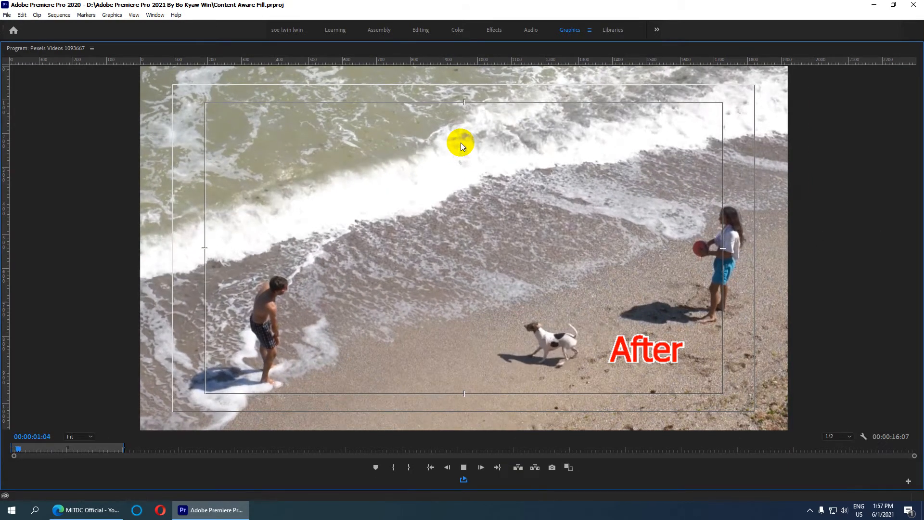
right_click(60, 478)
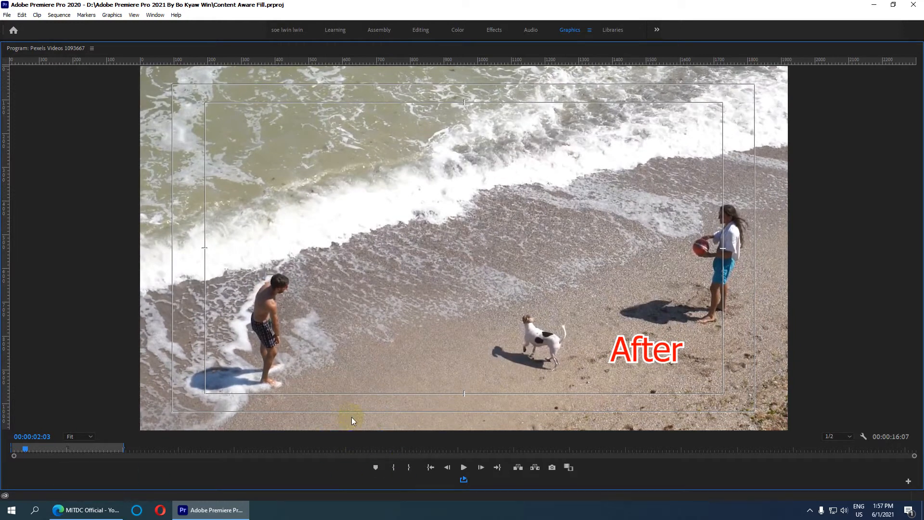
key("grave")
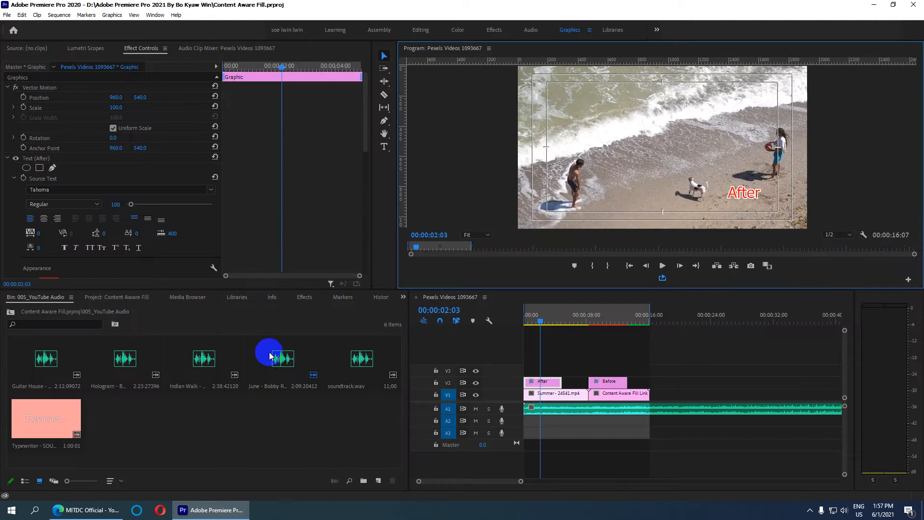
Step: Swap the two titles on V2 so "Before" sits above the Summer clip and "After" above the Content Aware Fill clip
left_click(536, 321)
left_click_drag(536, 322, 602, 325)
mouse_move(544, 384)
left_mouse_down()
mouse_move(592, 359)
mouse_move(565, 383)
mouse_move(543, 384)
left_mouse_up()
left_click_drag(588, 358, 607, 384)
Step: Play the before-and-after sequence from the start in an enlarged preview and save the project
key("Home")
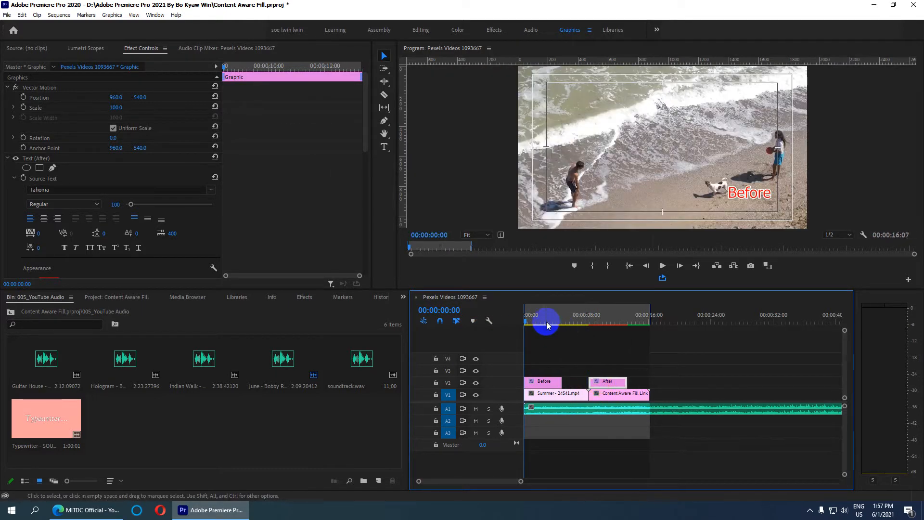
key("grave")
key("space")
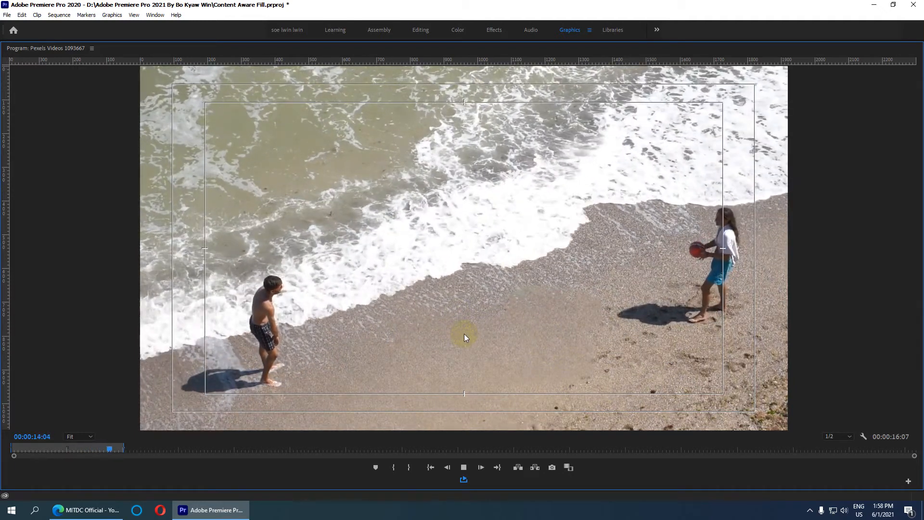
key("grave")
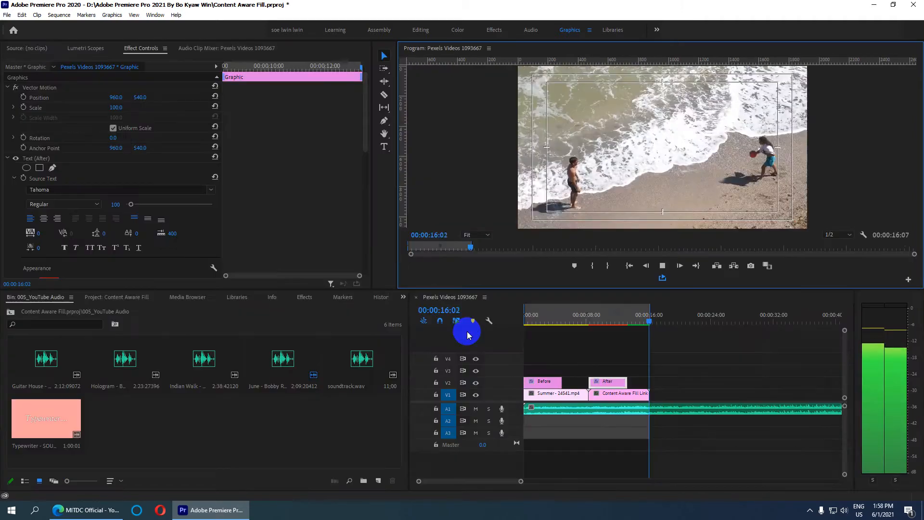
key("space")
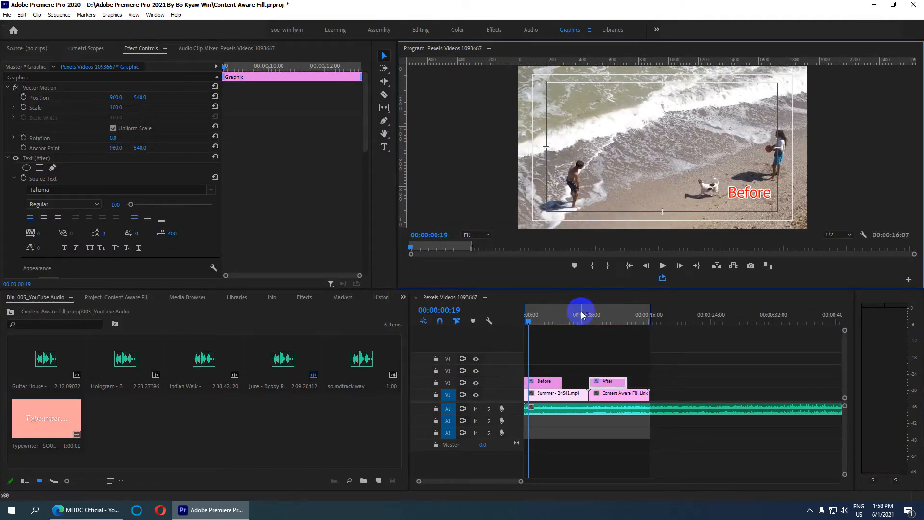
key("ctrl+s")
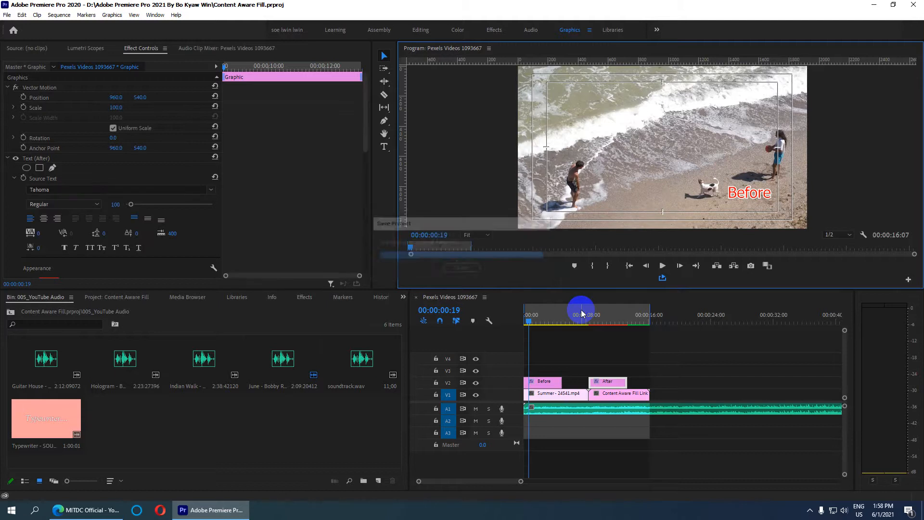
key("ctrl+s")
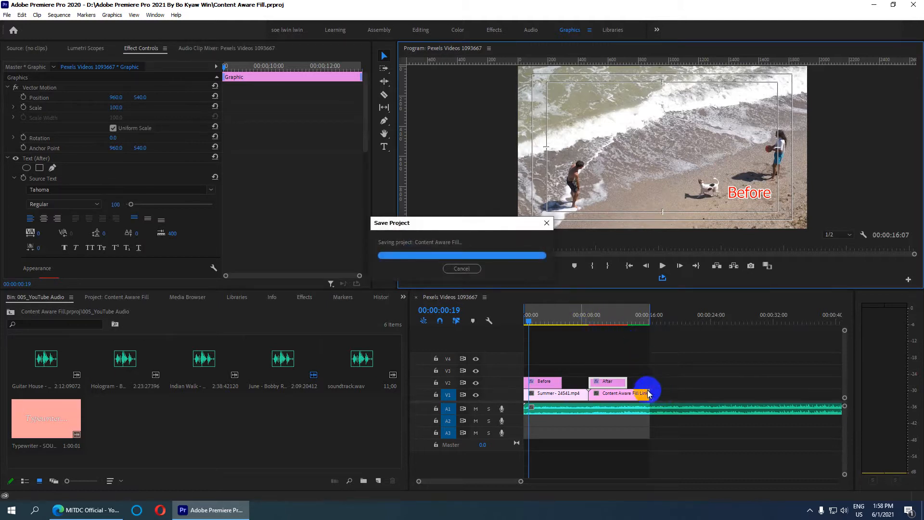
Step: Delete the Content Aware Fill clip, both titles and the music on A1, keeping only the Summer clip
left_click_drag(611, 315, 620, 319)
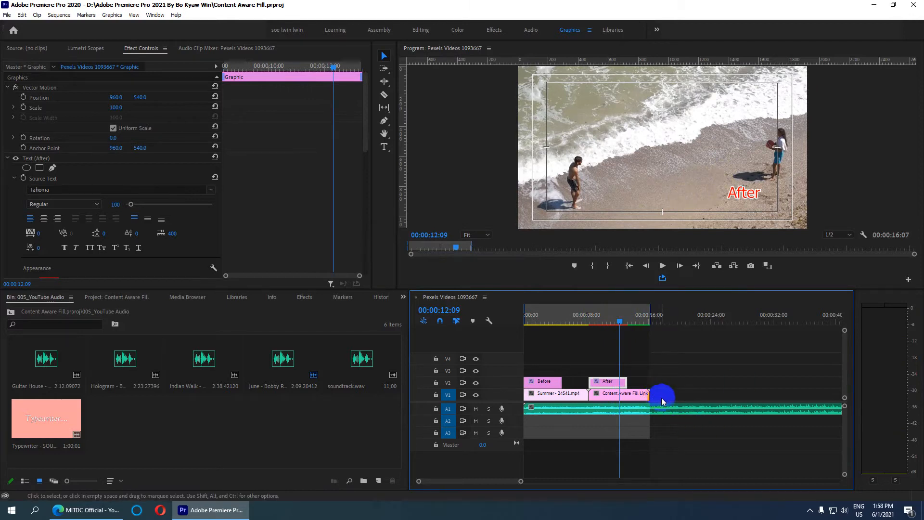
left_click_drag(667, 399, 611, 374)
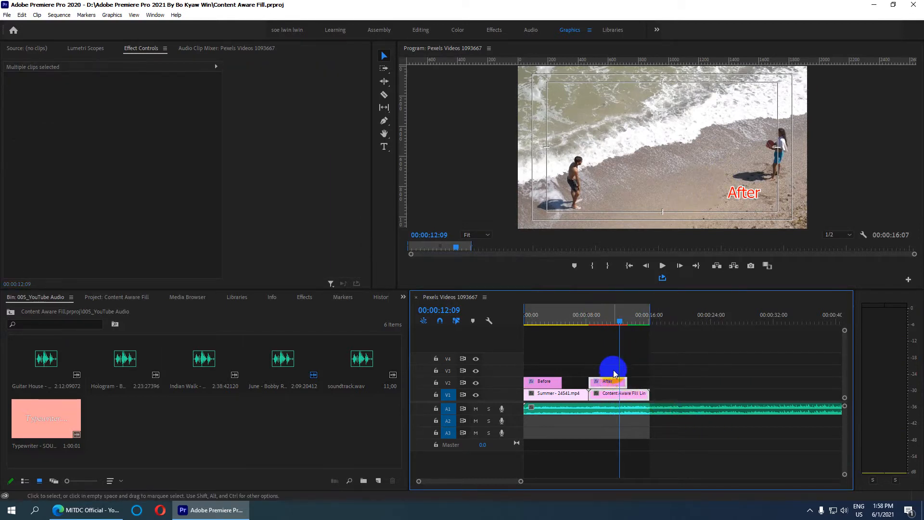
key("Delete")
left_click(538, 382)
key("Delete")
left_click(567, 411)
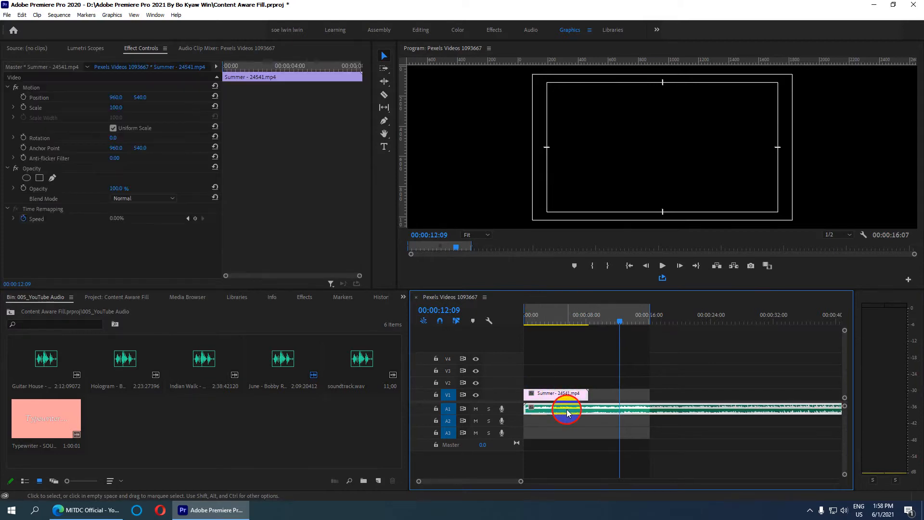
key("Delete")
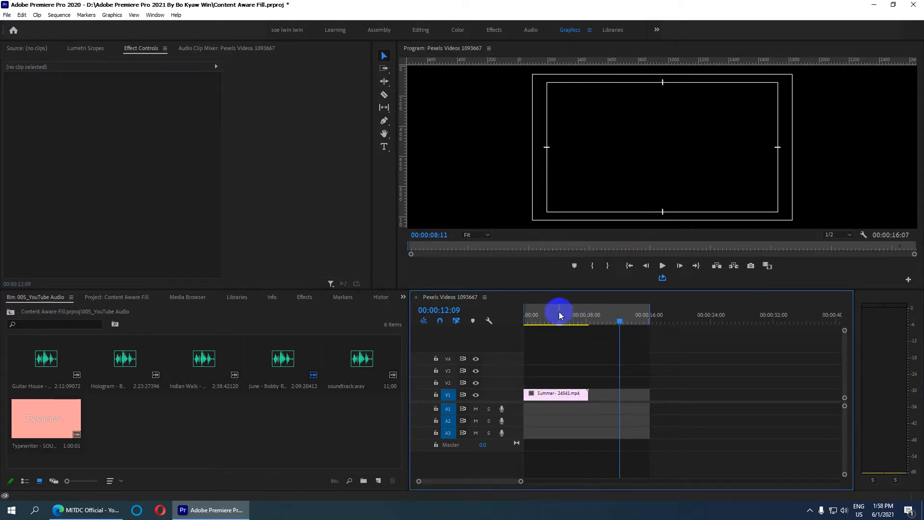
Step: Mark the Out point at the end of the Summer clip, return the playhead to the sequence start and save the project
left_click_drag(560, 314, 476, 311)
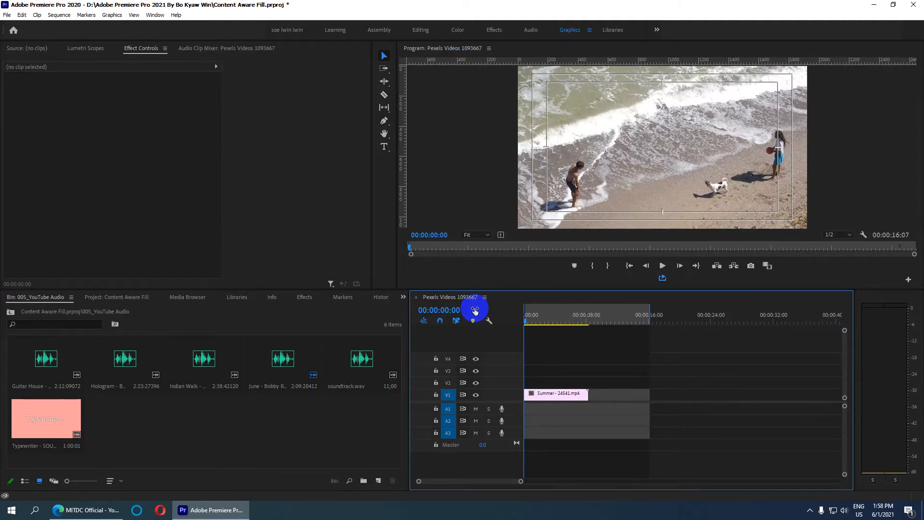
key("Down")
key("o")
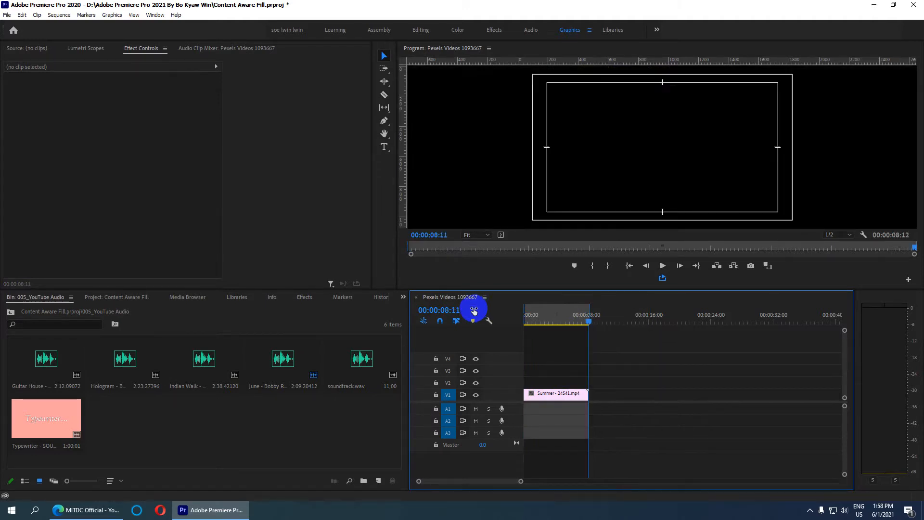
key("Up")
key("ctrl+s")
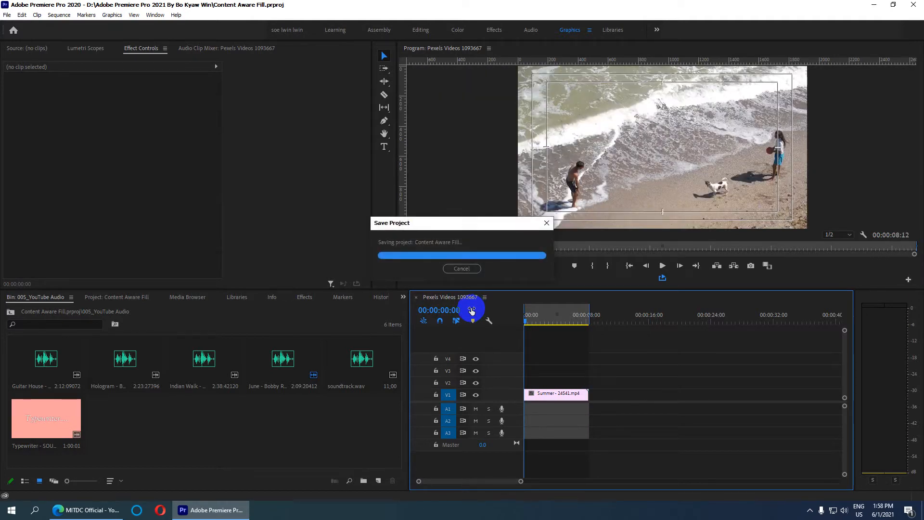
Step: Save the project, play the opening of the Summer clip and return the playhead to the sequence start
key("ctrl+s")
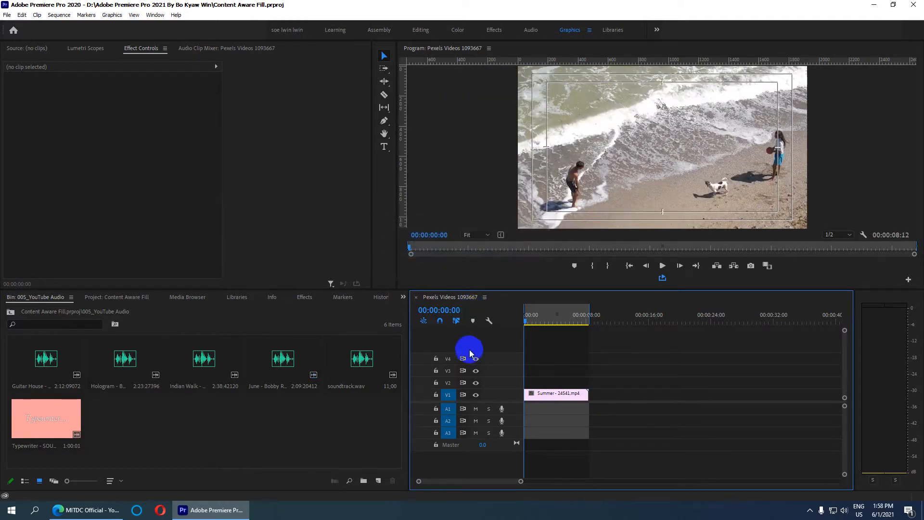
key("space")
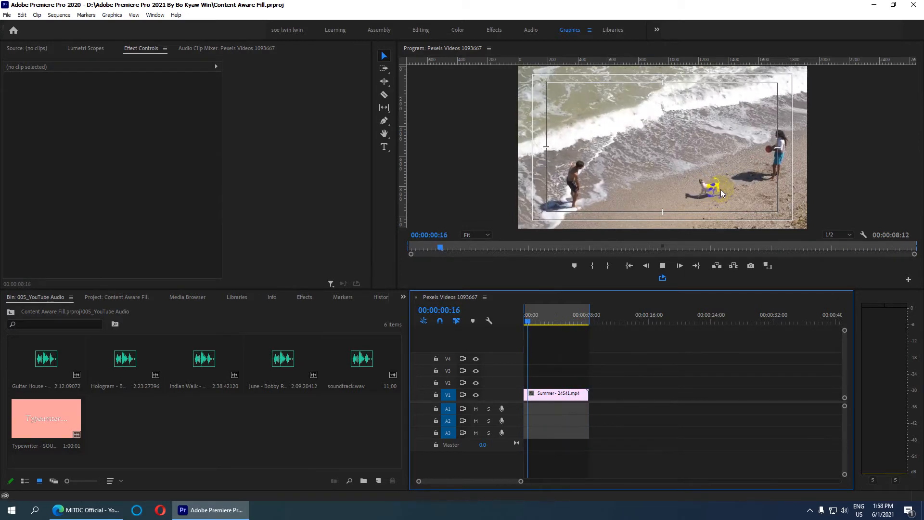
key("space")
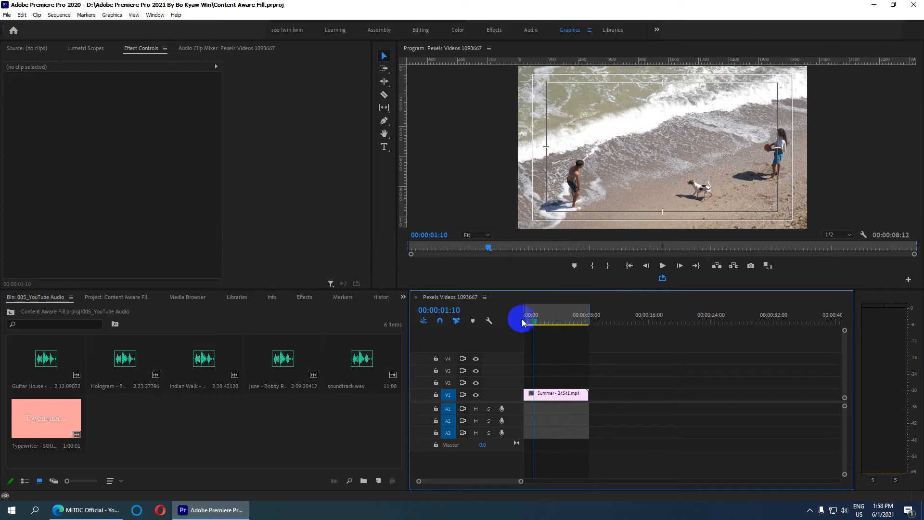
left_click_drag(535, 321, 499, 323)
Step: Replace the Summer clip on V1 with a linked After Effects composition
left_click(544, 392)
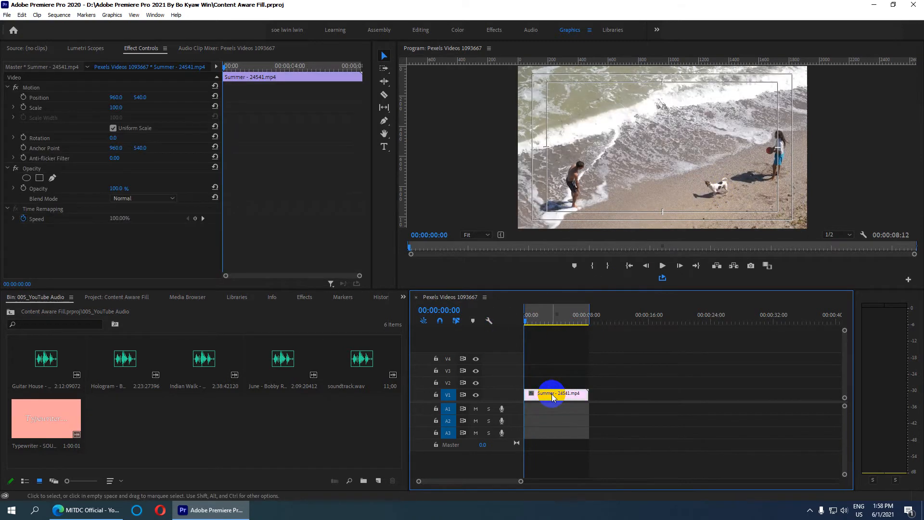
right_click(544, 392)
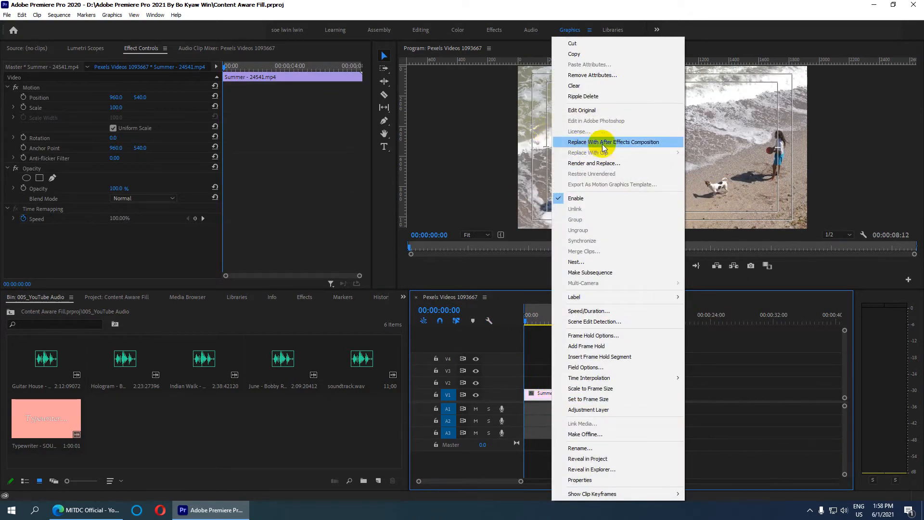
left_click(626, 142)
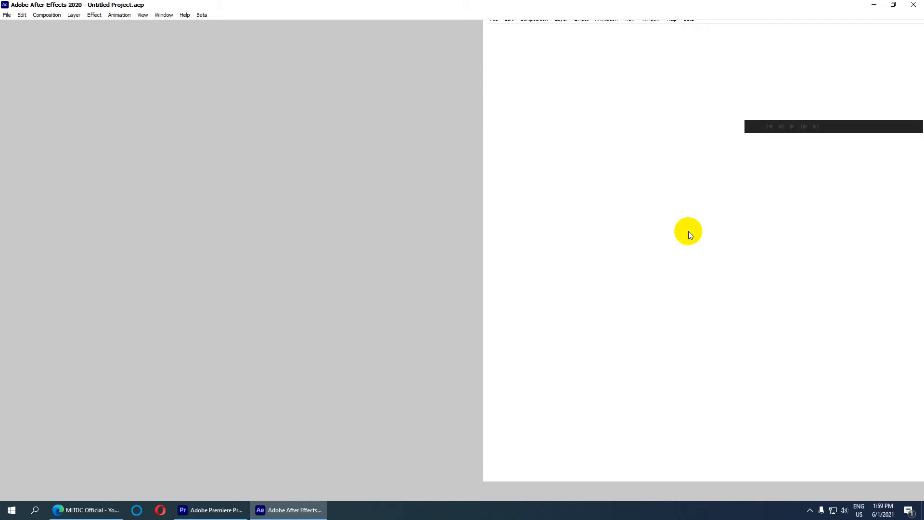
Step: Save the new After Effects project as Content Aware.aep in the 3D News Logo & Lower Third For Pr folder, overwriting the existing file
key("ctrl+s")
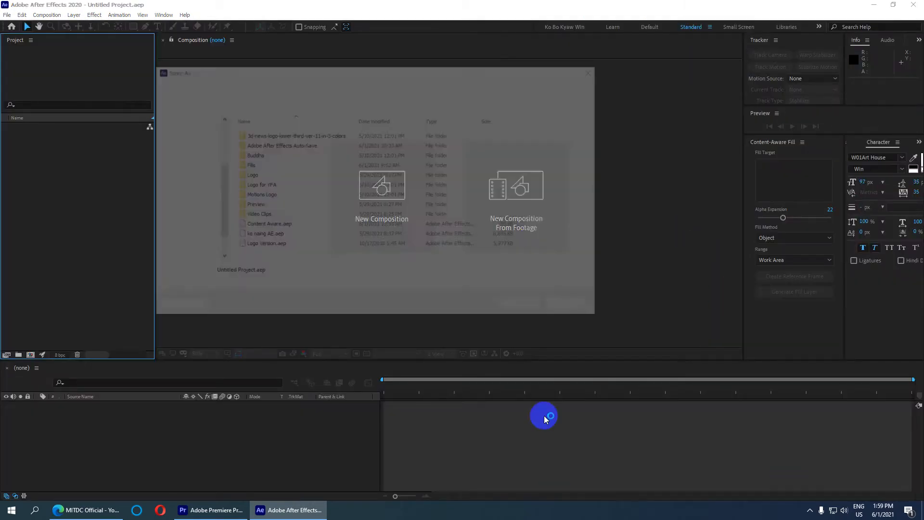
left_click_drag(303, 71, 326, 72)
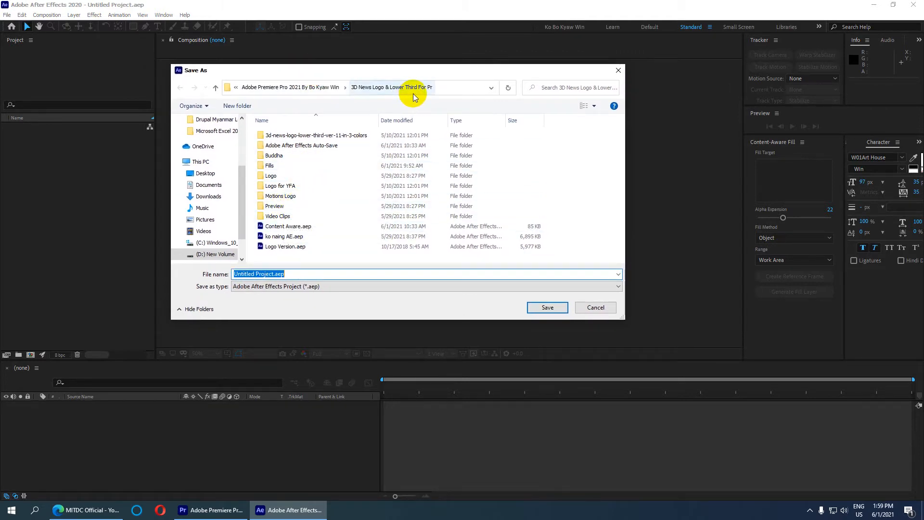
left_click_drag(262, 73, 317, 79)
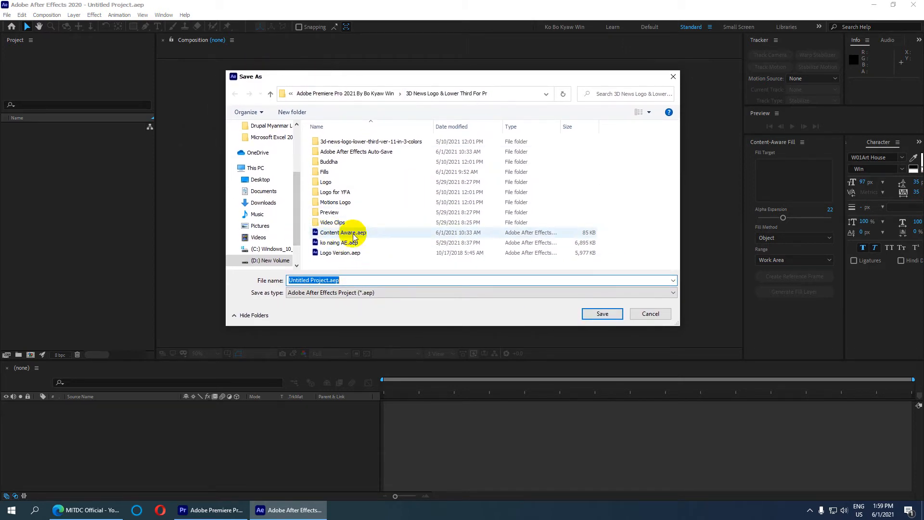
left_click(347, 280)
left_click_drag(368, 279, 240, 270)
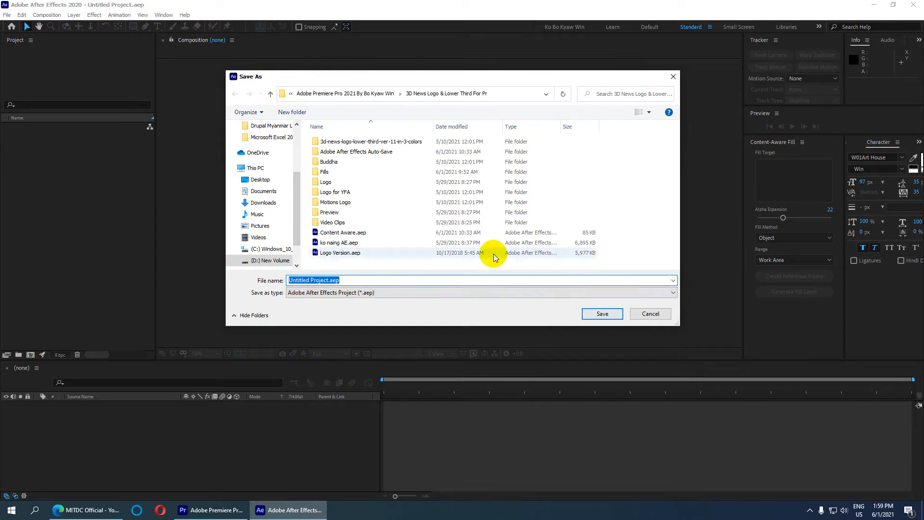
left_click(356, 234)
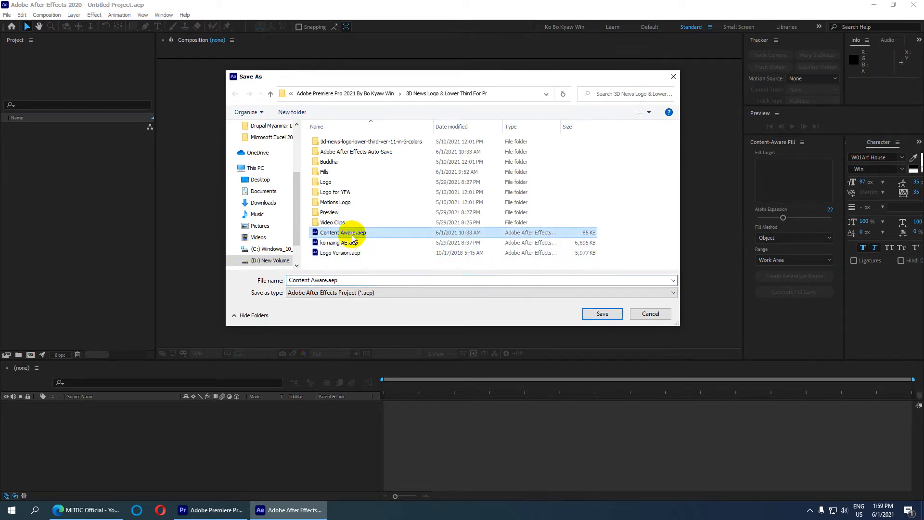
left_click(597, 314)
left_click(483, 255)
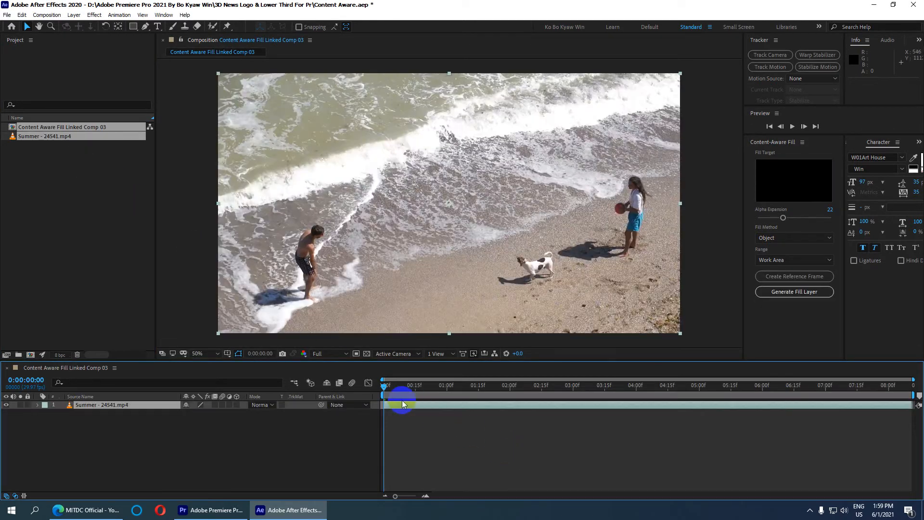
Step: Set the composition viewer resolution to Half and preview the clip
left_click(337, 356)
left_click(326, 387)
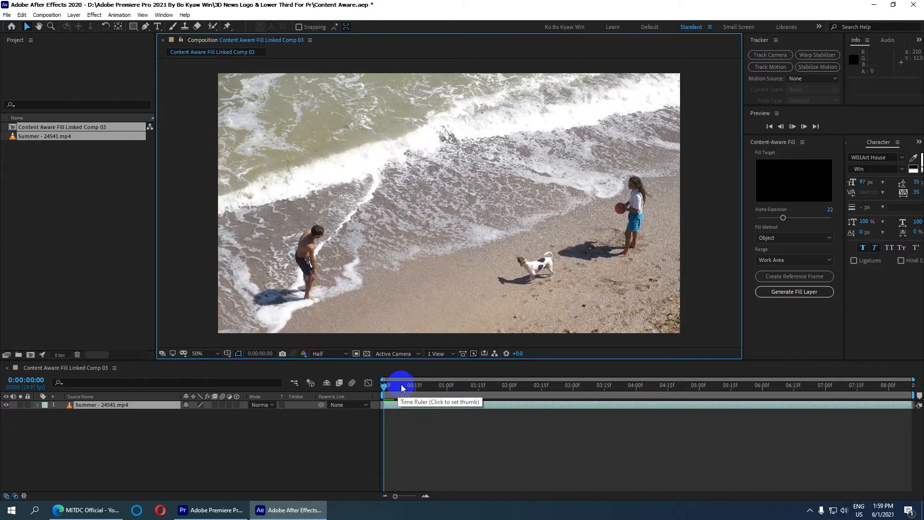
key("space")
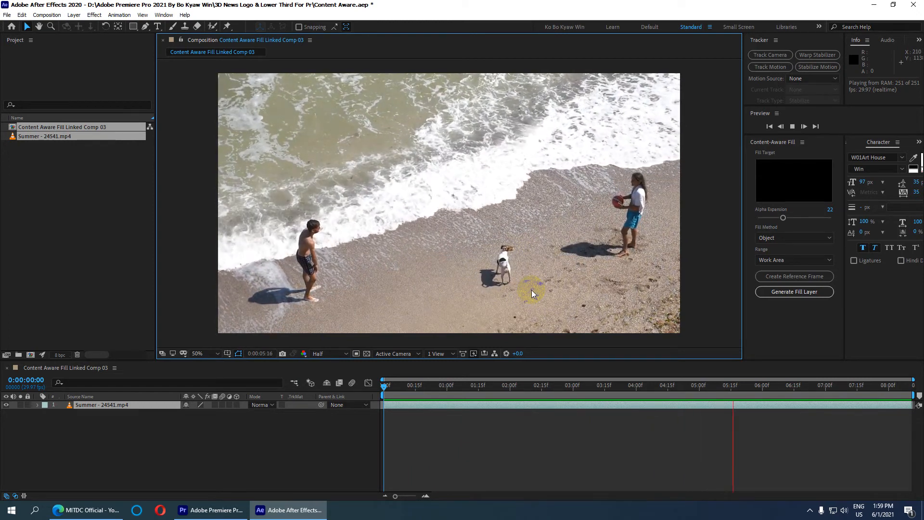
key("space")
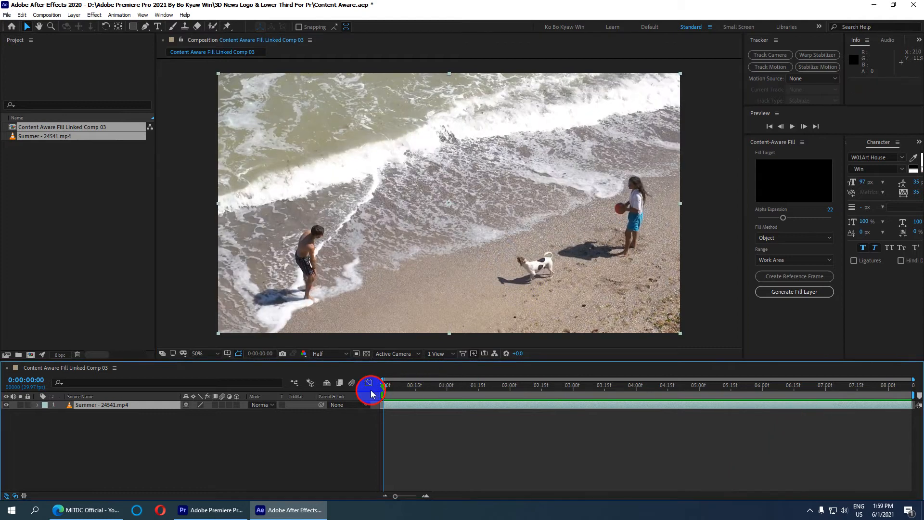
Step: Draw a closed Pen tool mask on the Summer layer around the dog and its shadow at the first frame
left_click(128, 407)
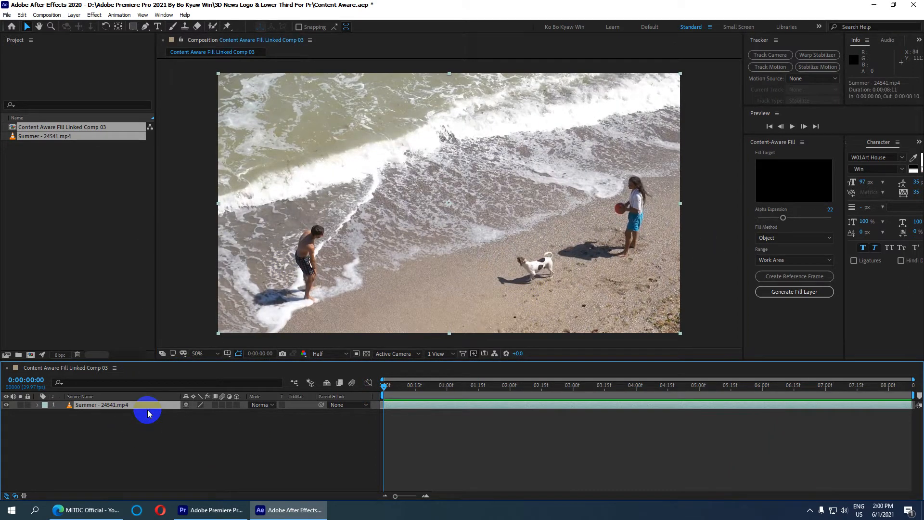
left_click(145, 26)
left_click(510, 283)
left_click(496, 287)
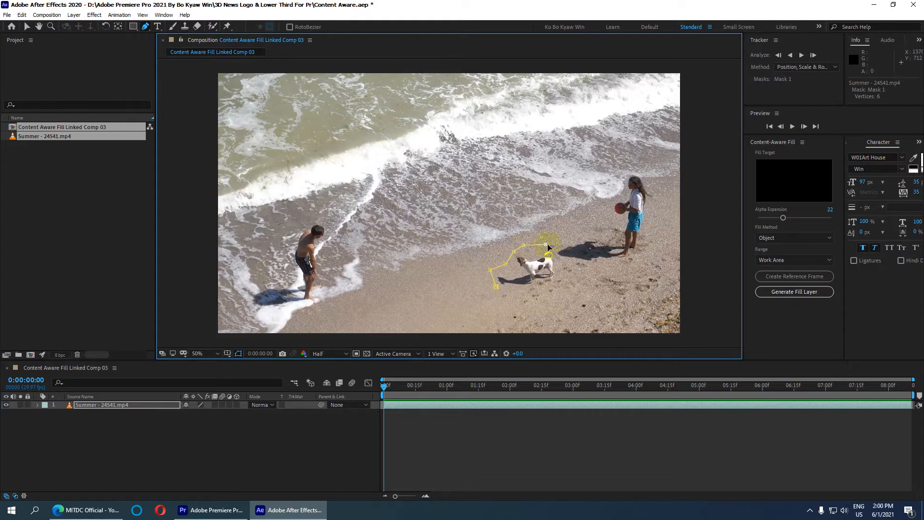
left_click(560, 283)
left_click(553, 296)
left_click(493, 268)
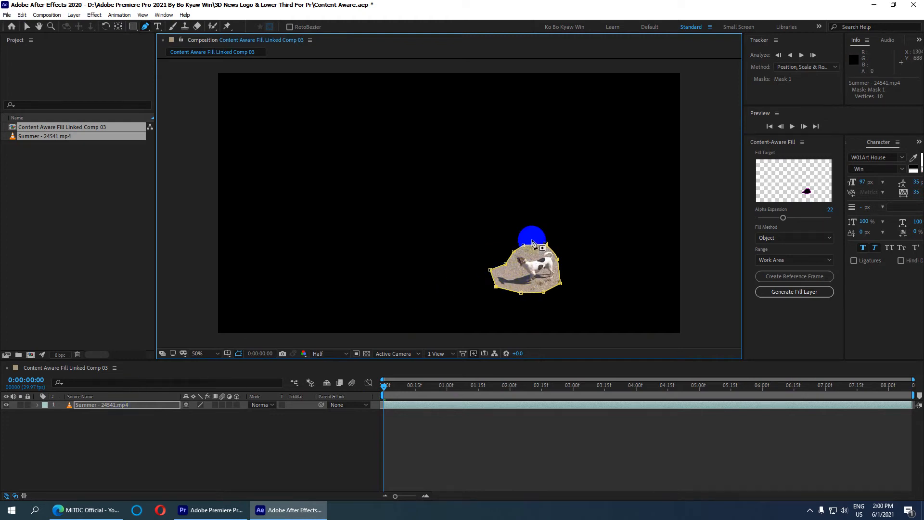
Step: Reveal the Summer layer's mask and set its mode to None
left_click(125, 405)
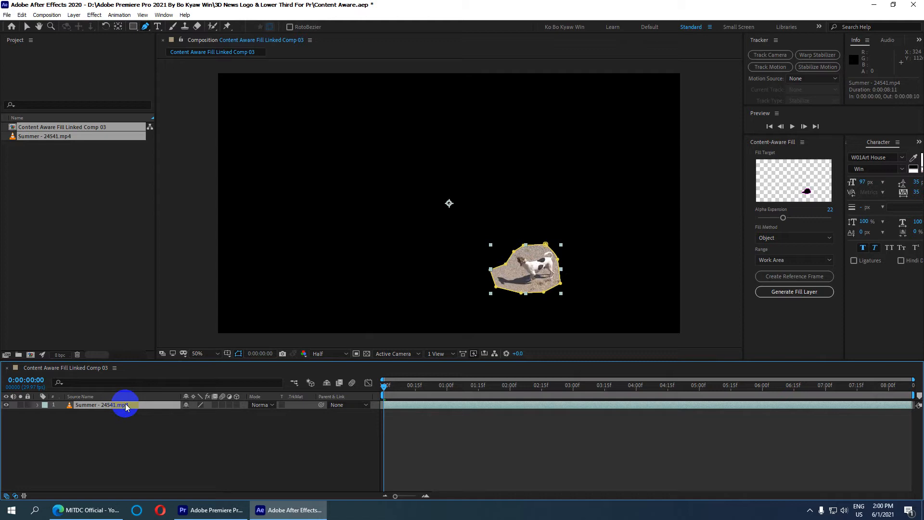
key("m")
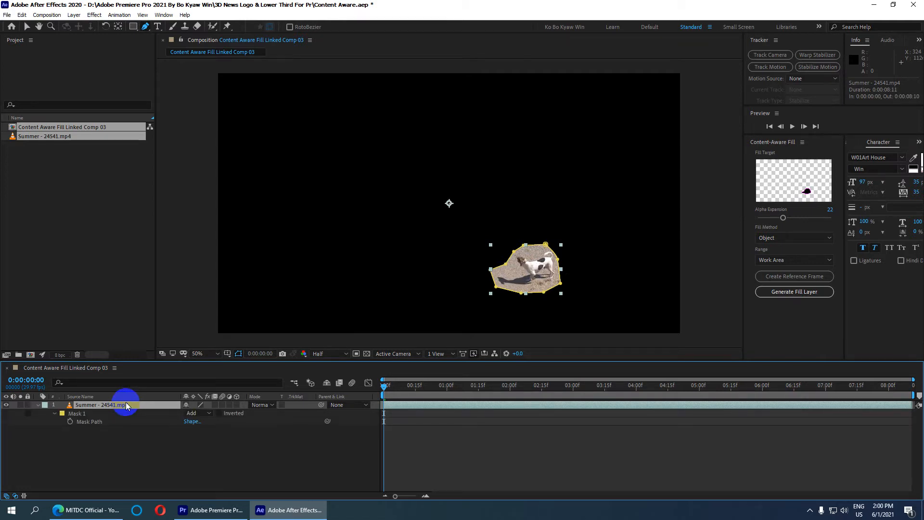
left_click(207, 414)
left_click(201, 424)
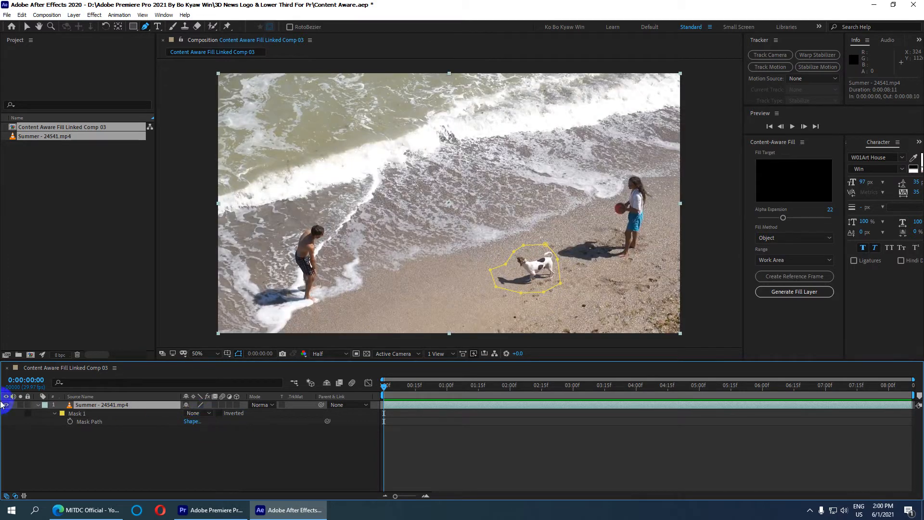
Step: Reveal all properties of the dog mask and start Mask Path keyframing at 0:00:00:00
left_click(390, 399)
left_click(92, 422)
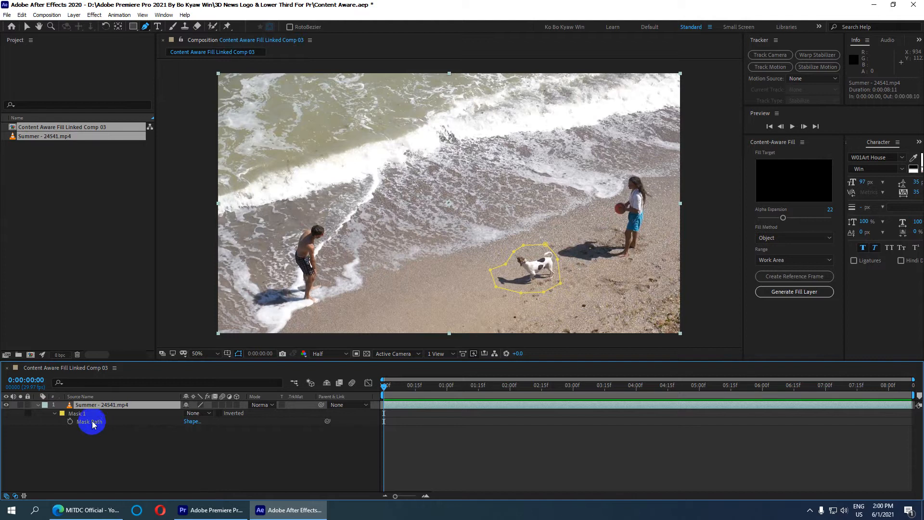
left_click(106, 406)
key("m")
key("m")
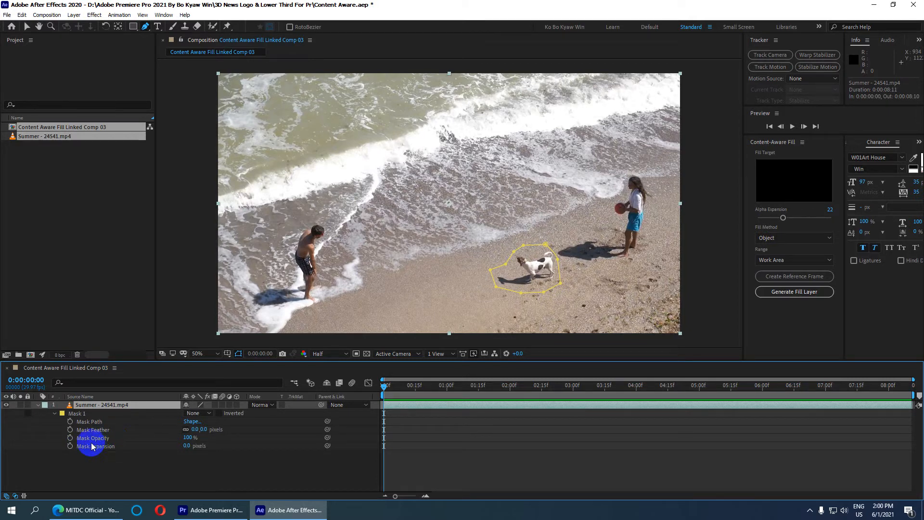
left_click(69, 422)
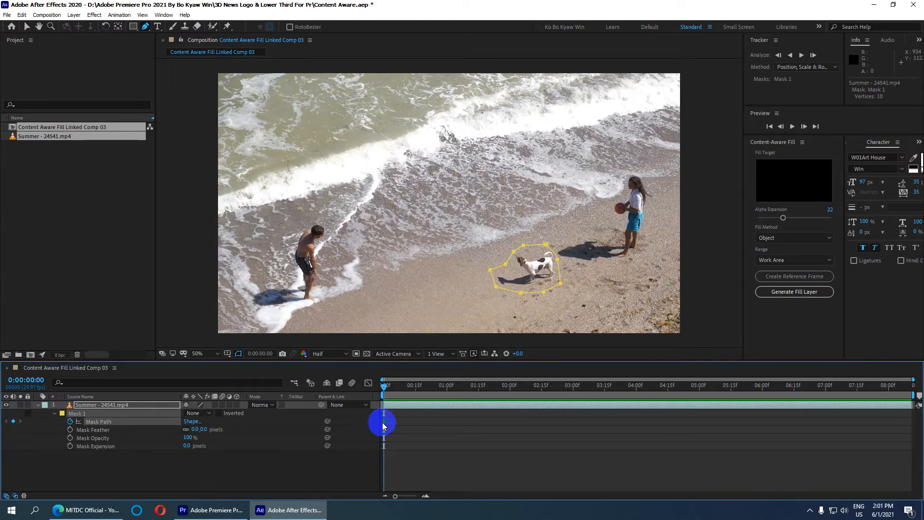
Step: At 0:00:00:05, reshape the mask with the Selection tool to enclose the dog and its shadow
left_click_drag(388, 387, 394, 386)
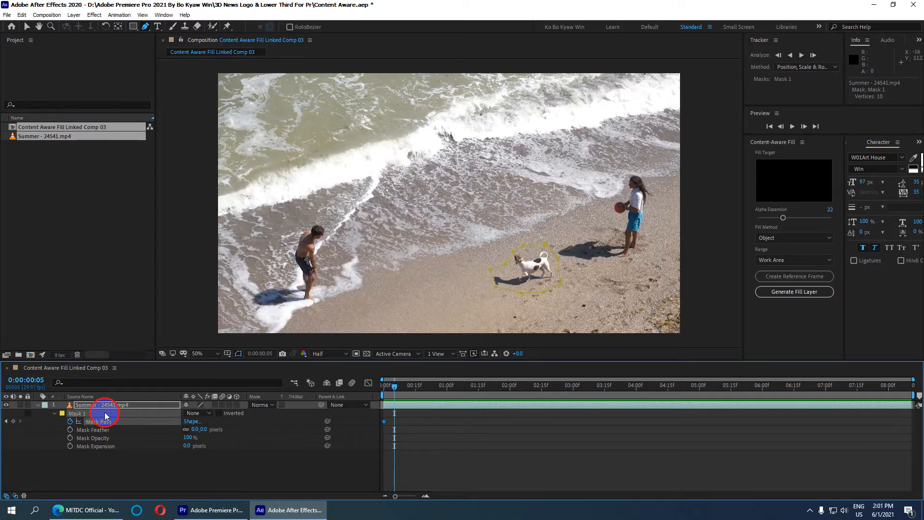
left_click(27, 27)
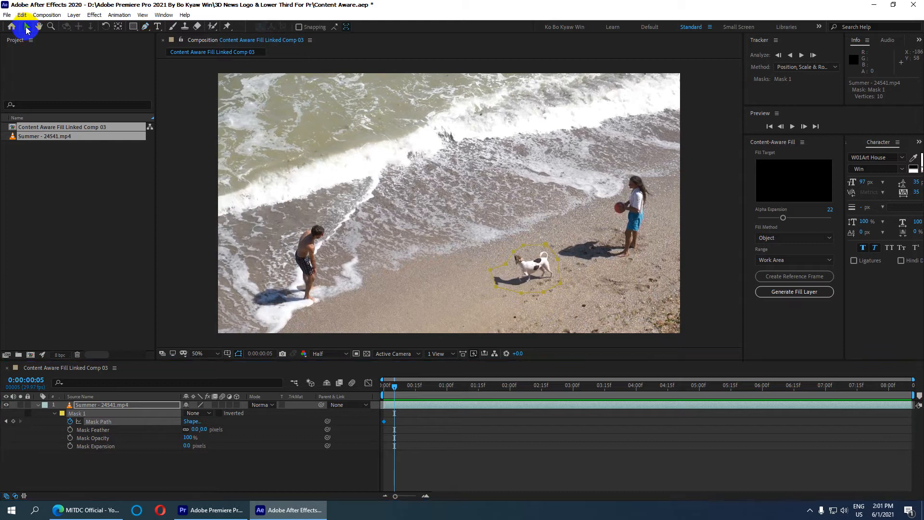
left_click(91, 416)
left_click(153, 473)
left_click(100, 416)
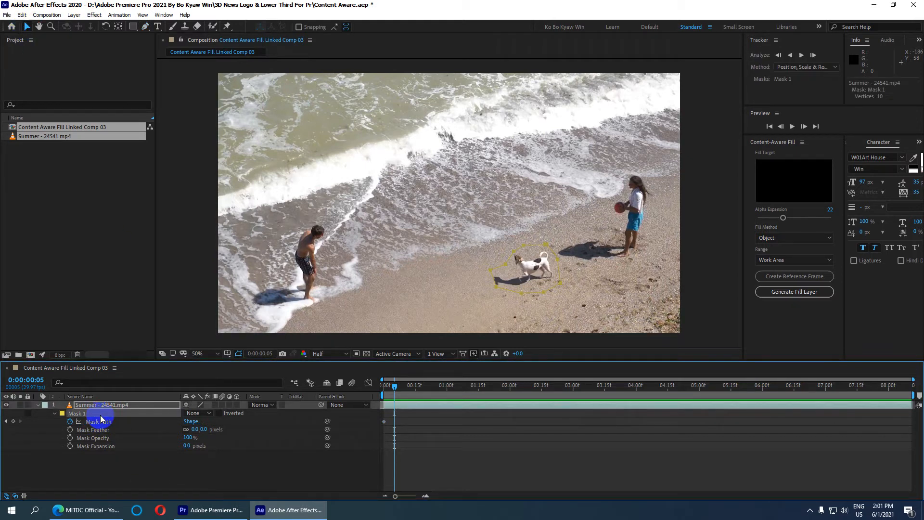
left_click_drag(505, 262, 483, 290)
left_click(500, 313)
Step: At 0:00:00:11, move the mask vertex beside the dog's shadow outward so the shadow stays enclosed
key("space")
left_click(407, 406)
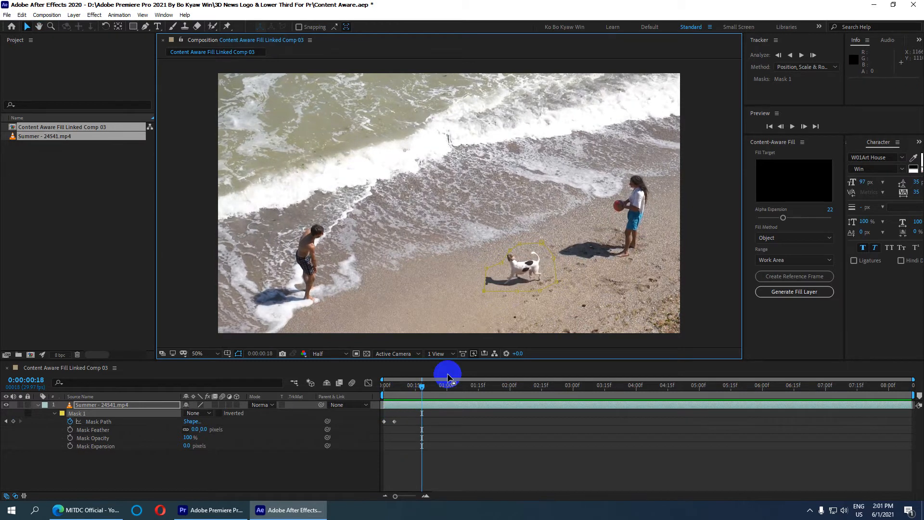
left_click_drag(421, 387, 407, 389)
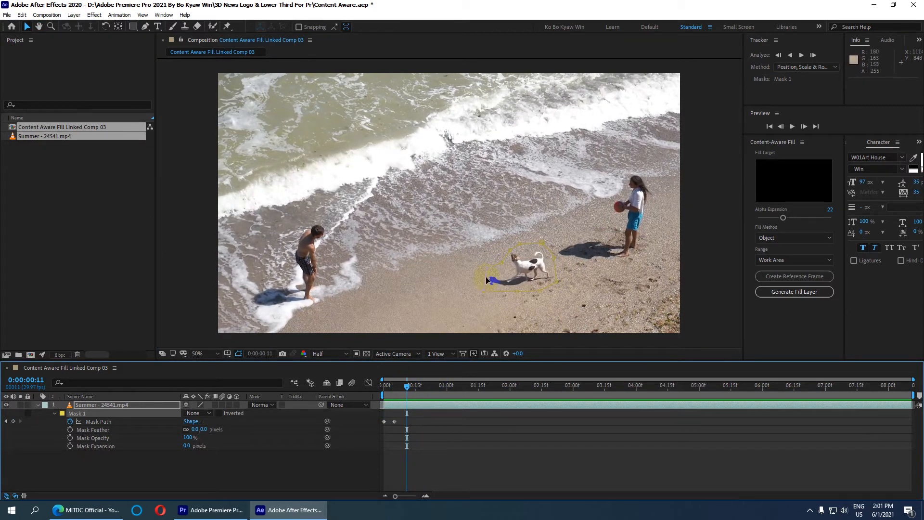
left_click_drag(486, 268, 485, 266)
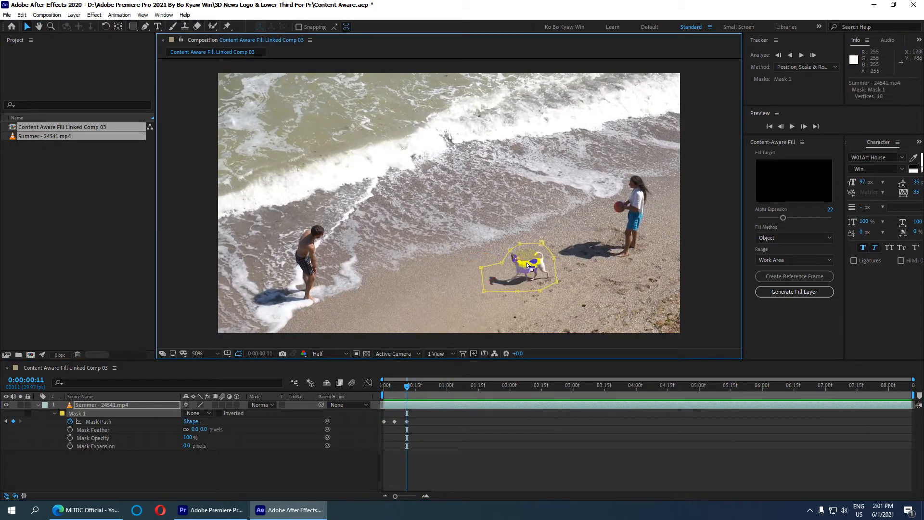
Step: Change the mask outline colour to red and widen the mask near the dog's head at 0:00:00:11
left_click(62, 414)
left_click_drag(215, 145, 273, 97)
left_click(305, 138)
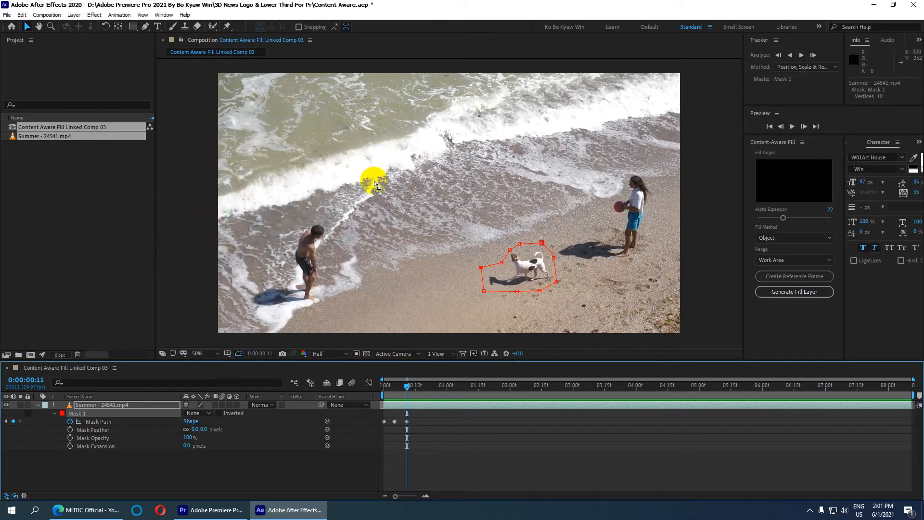
left_click_drag(510, 250, 501, 259)
Step: At 0:00:00:19, pull the mask vertices outward around the dog's head and shadow
left_click_drag(413, 389, 424, 385)
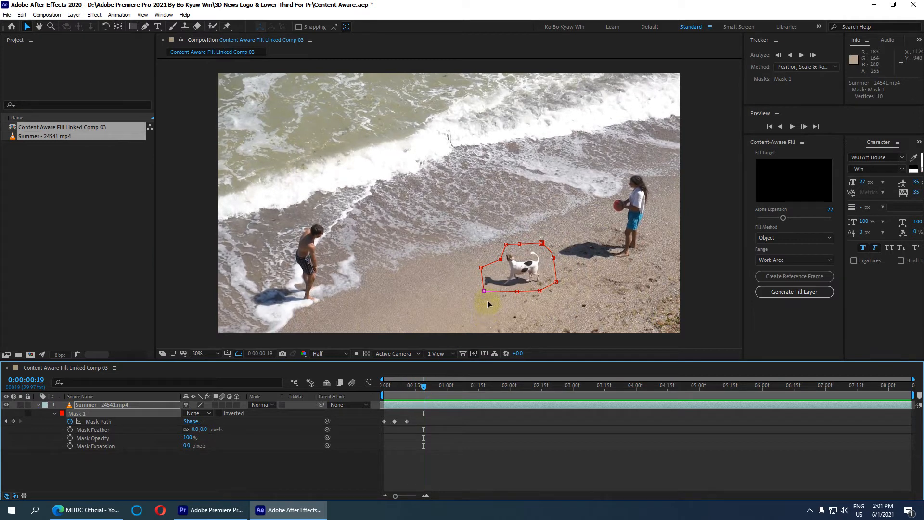
left_click_drag(481, 267, 479, 294)
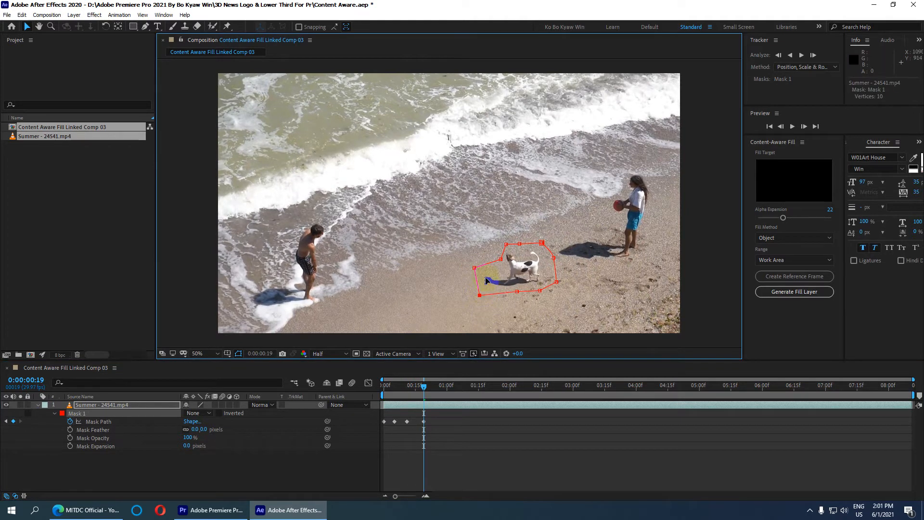
left_click_drag(501, 258, 498, 255)
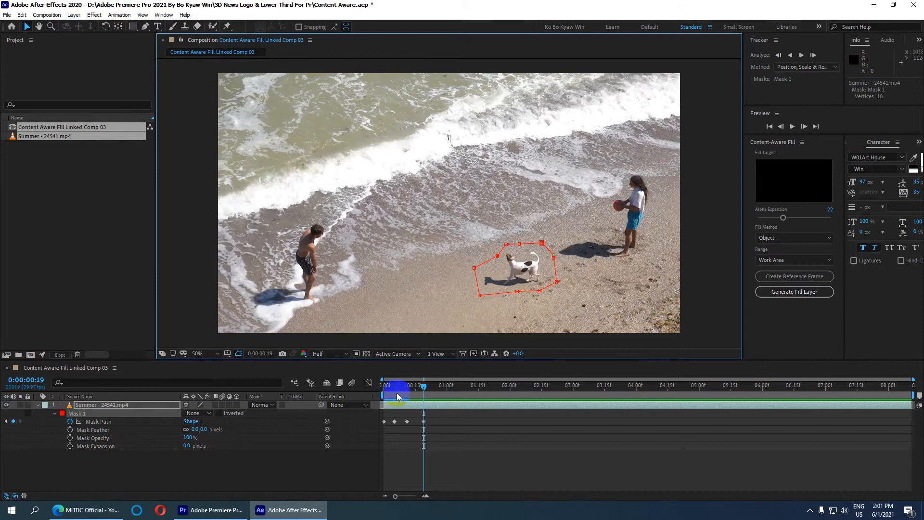
Step: At 0:00:00:27, move the mask vertex by the dog's head outward; at 0:00:01:00, widen the mask around the shadow and tighten it behind the dog
left_click_drag(424, 389, 440, 386)
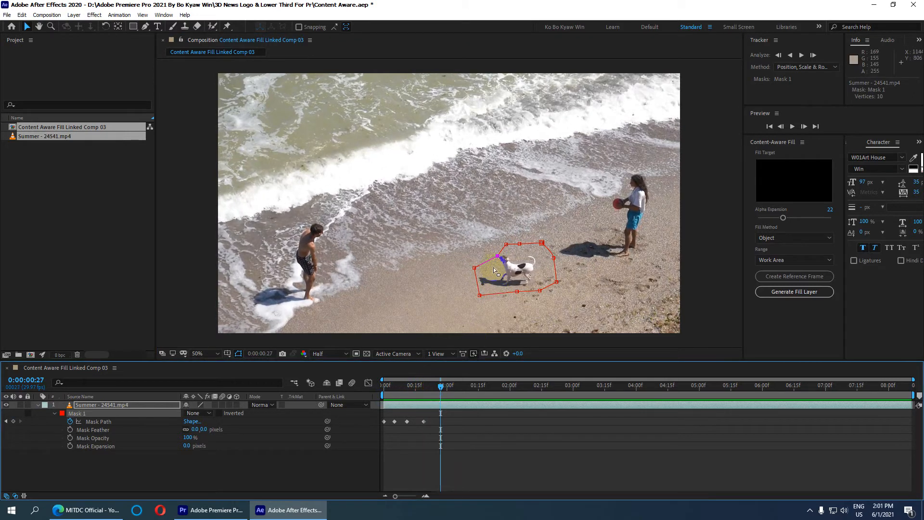
left_click_drag(501, 258, 494, 258)
left_click_drag(441, 386, 447, 386)
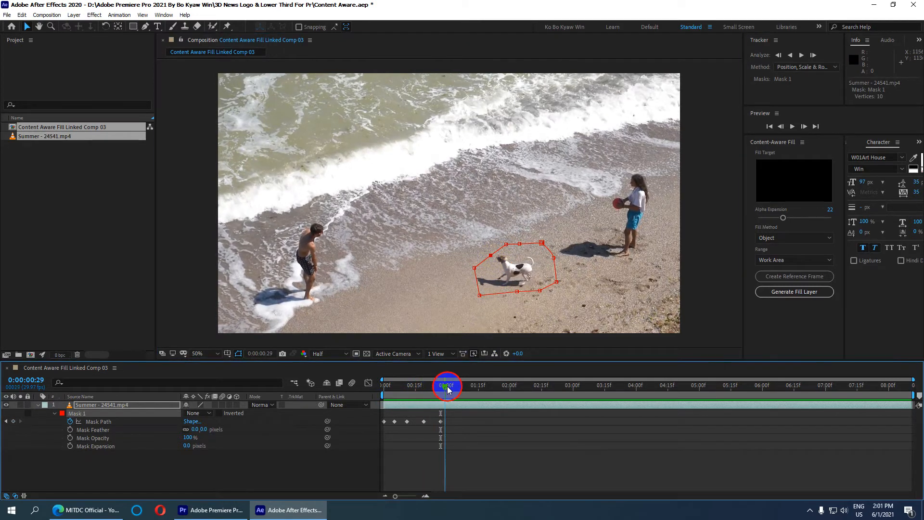
left_click_drag(475, 270, 468, 295)
left_click_drag(541, 243, 518, 250)
left_click_drag(556, 283, 540, 279)
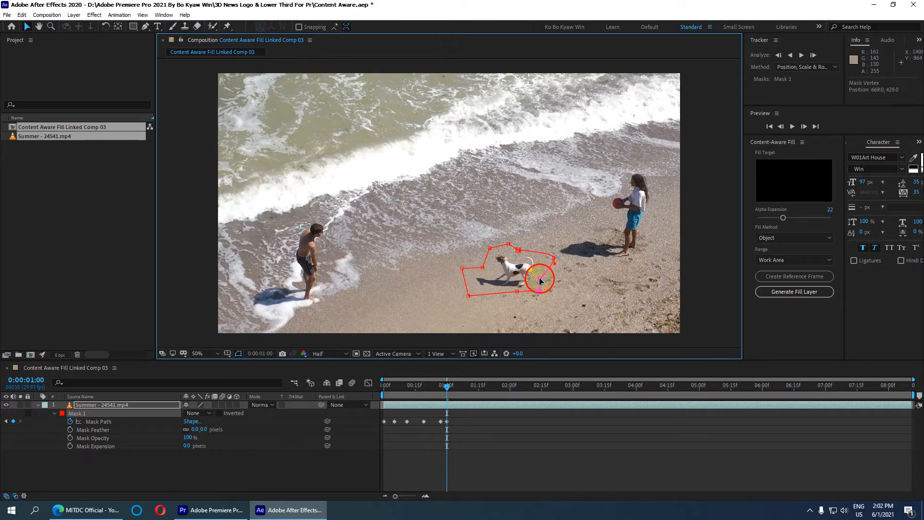
Step: Just past 0:00:01:07, pull the mask outward below the dog and beside its head
left_click_drag(447, 385, 464, 386)
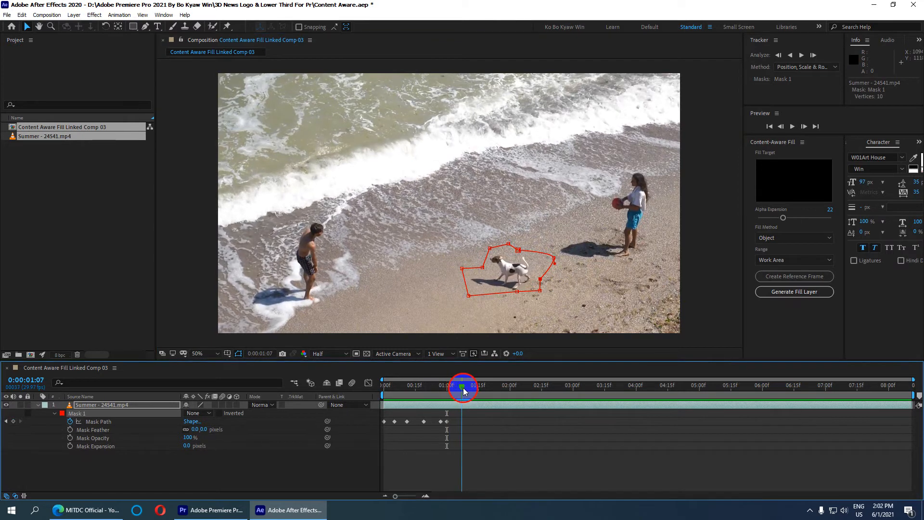
left_click_drag(518, 291, 515, 299)
left_click_drag(482, 267, 479, 261)
Step: At 0:00:01:22, extend the mask in front of the dog's shadow and pull its far vertex in closer behind the dog
left_click_drag(463, 385, 493, 386)
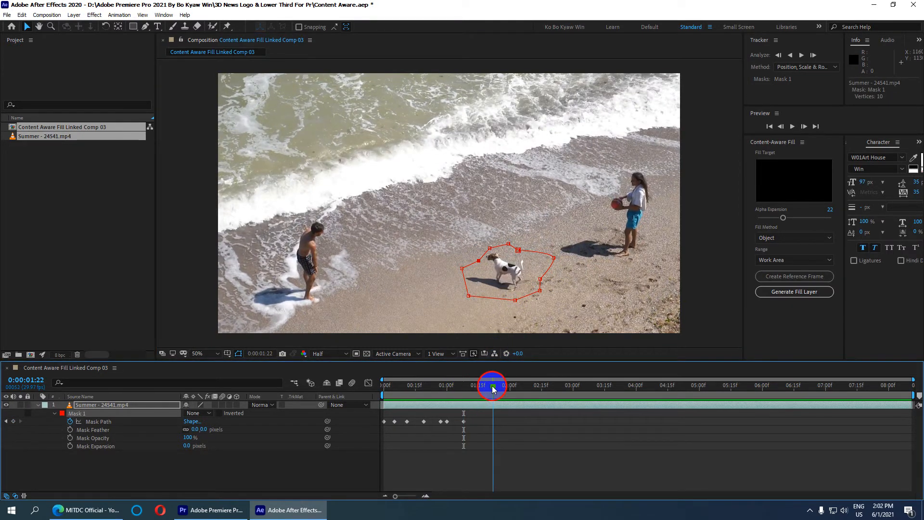
mouse_move(461, 269)
left_mouse_down()
mouse_move(452, 273)
mouse_move(468, 263)
left_mouse_up()
left_click_drag(554, 258, 530, 270)
Step: At 0:00:02:16, move the vertex above the dog's head outward; at 0:00:03:29, raise the mask's upper edge and tighten it around the shadow
left_click_drag(494, 386, 544, 386)
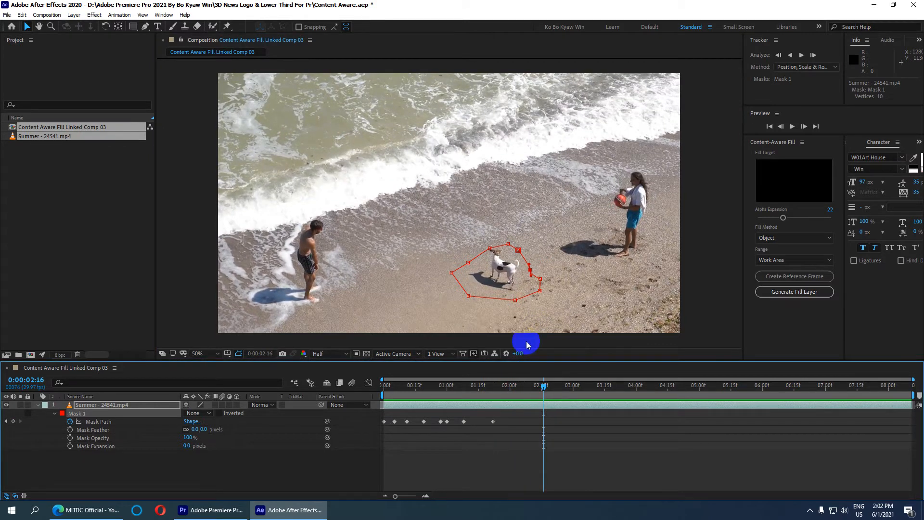
left_click_drag(493, 248, 486, 245)
left_click_drag(548, 388, 634, 387)
left_click_drag(519, 251, 515, 236)
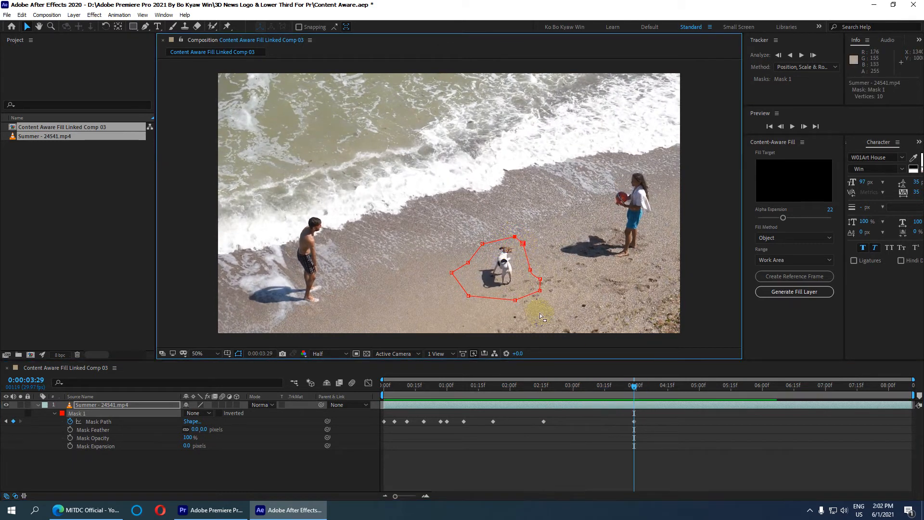
mouse_move(516, 300)
left_mouse_down()
mouse_move(489, 295)
mouse_move(509, 294)
left_mouse_up()
left_click_drag(450, 275, 464, 275)
Step: Scrub through the whole clip from 0:00:00:00 to 0:00:08:10 to check that the mask encloses the dog and its shadow
left_click_drag(650, 384, 916, 405)
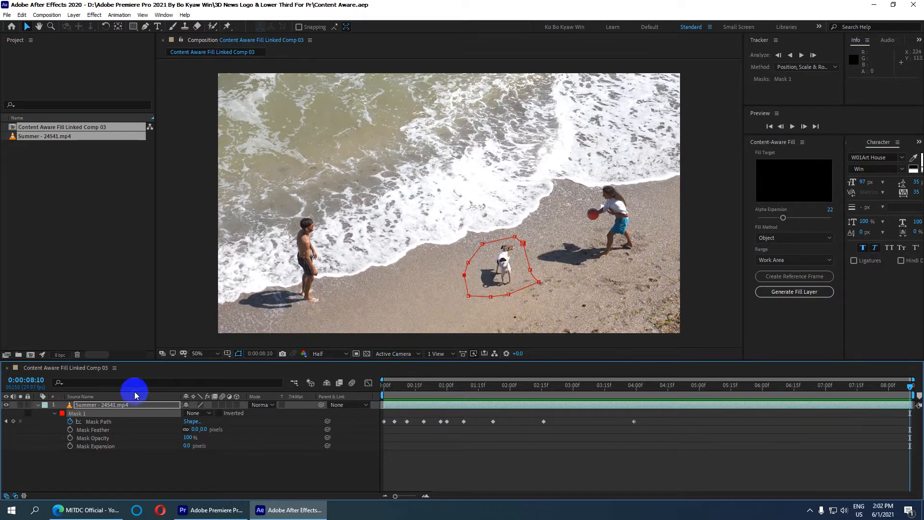
right_click(98, 416)
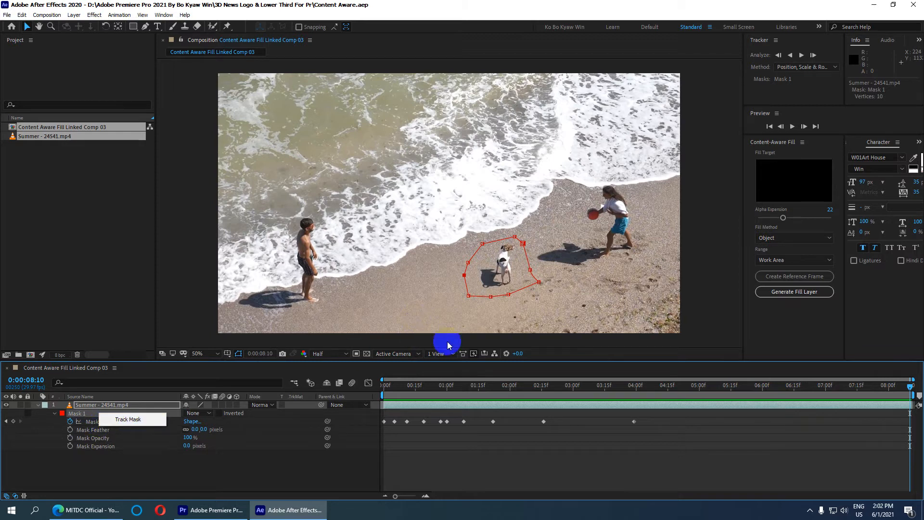
left_click(384, 386)
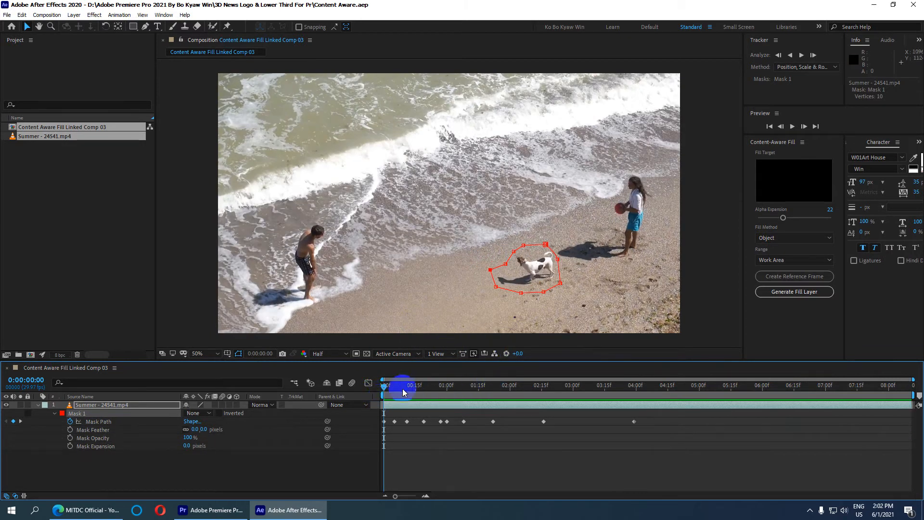
left_click_drag(385, 388, 918, 404)
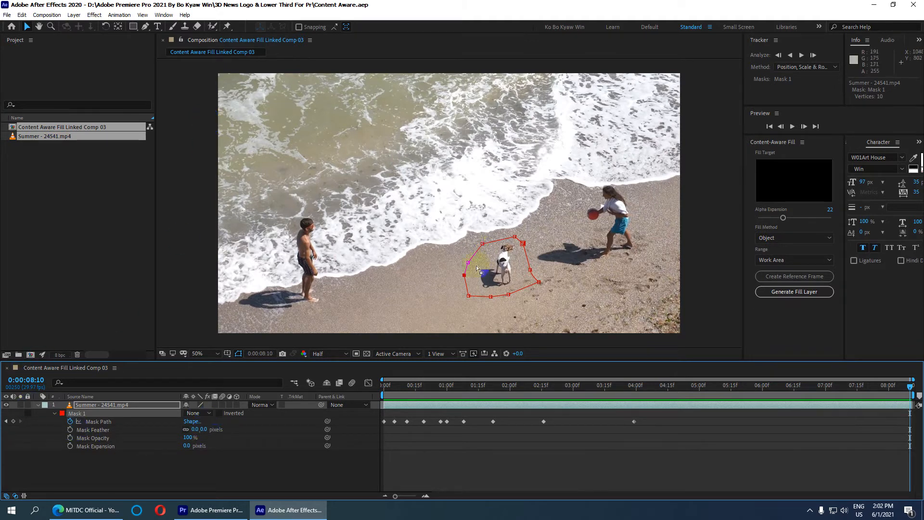
Step: Set the mode of Mask 1 to Subtract to cut the dog out of the footage
left_click(205, 413)
left_click(206, 435)
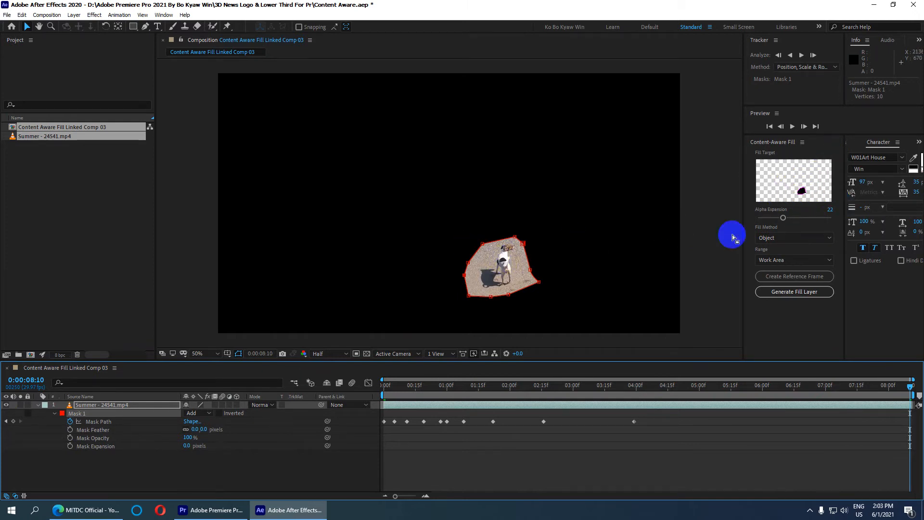
left_click(218, 416)
left_click(219, 416)
left_click(209, 413)
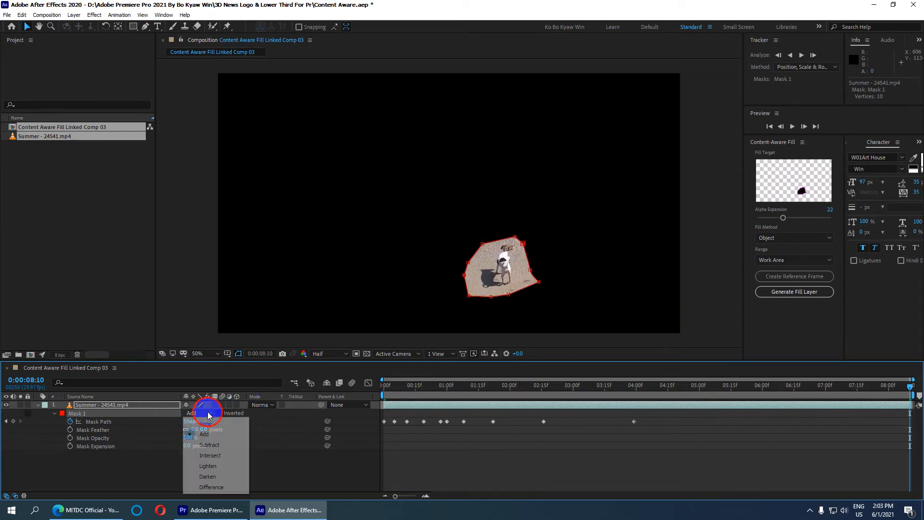
left_click(212, 444)
left_click(488, 282)
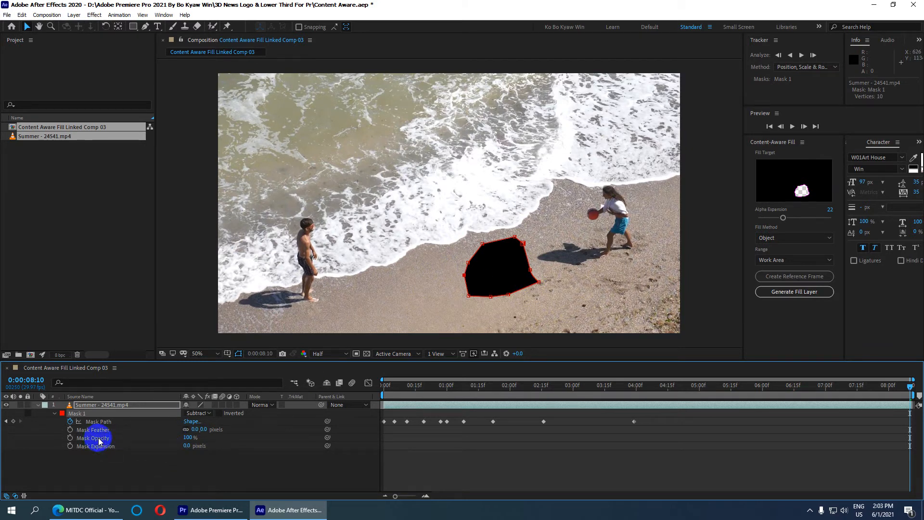
Step: Set the mask feather to 20 pixels and the mask expansion to -10 pixels
left_click(195, 429)
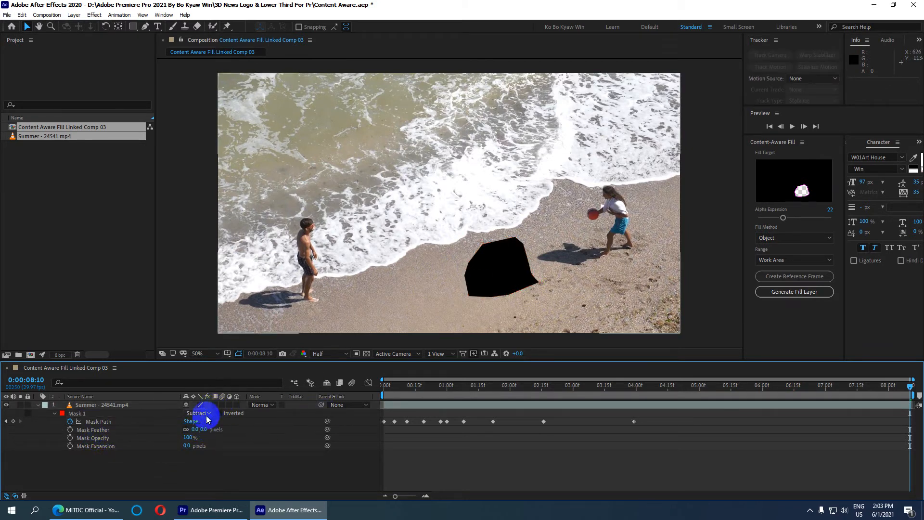
left_click_drag(205, 427, 355, 423)
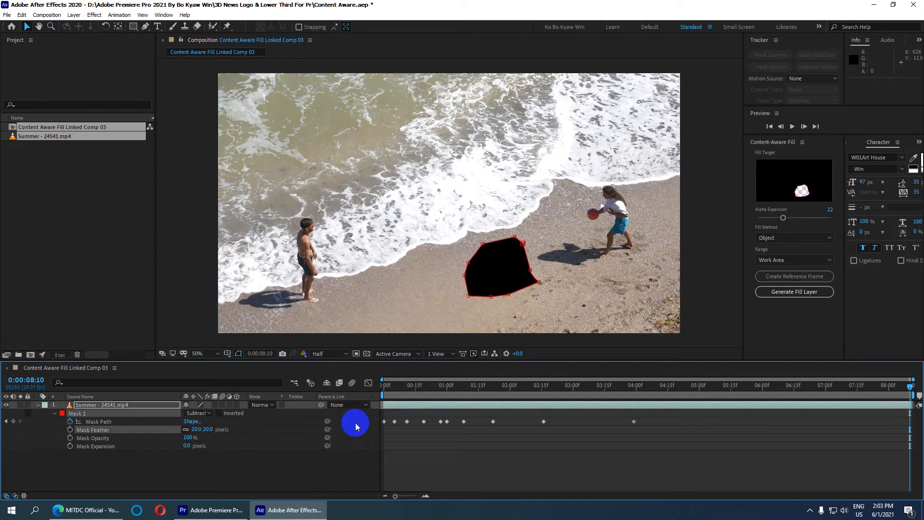
left_click(187, 462)
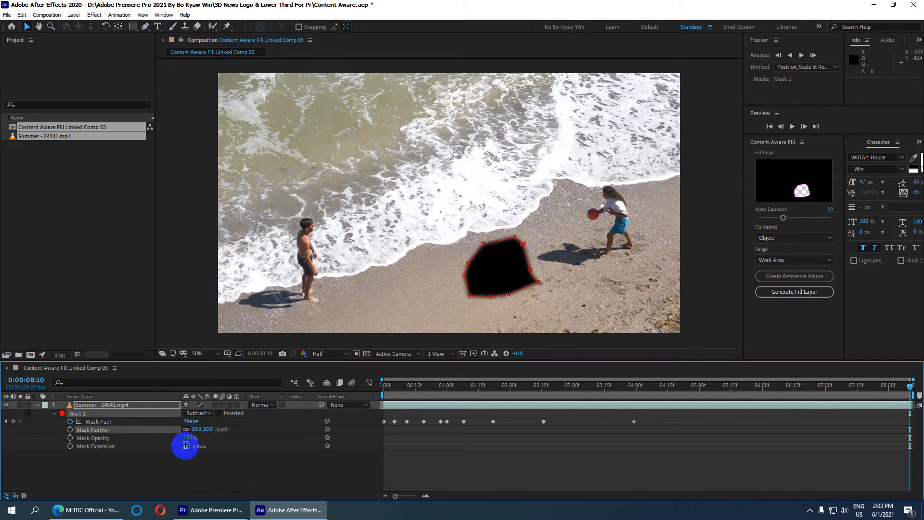
left_click(186, 446)
type("-10")
key("Return")
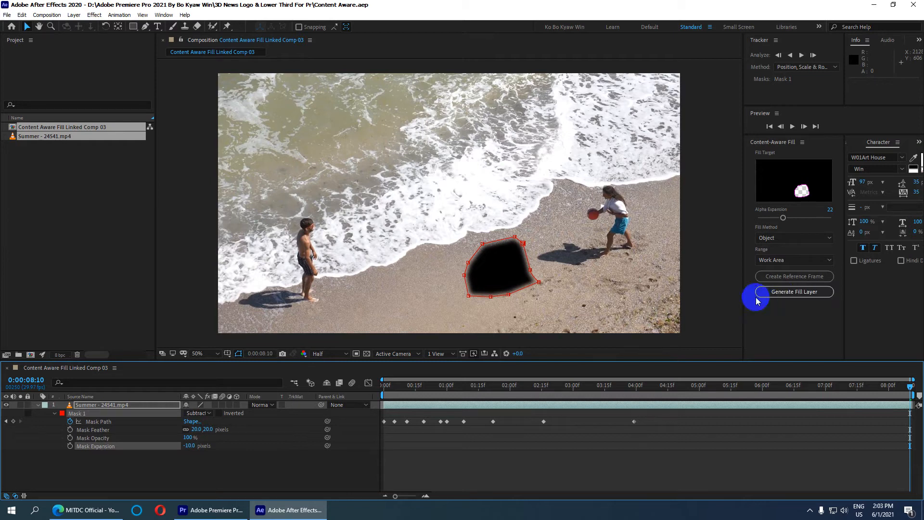
Step: Use Object as the Content-Aware Fill method and set the alpha expansion to 18
left_click(790, 239)
left_click(790, 240)
left_click(790, 239)
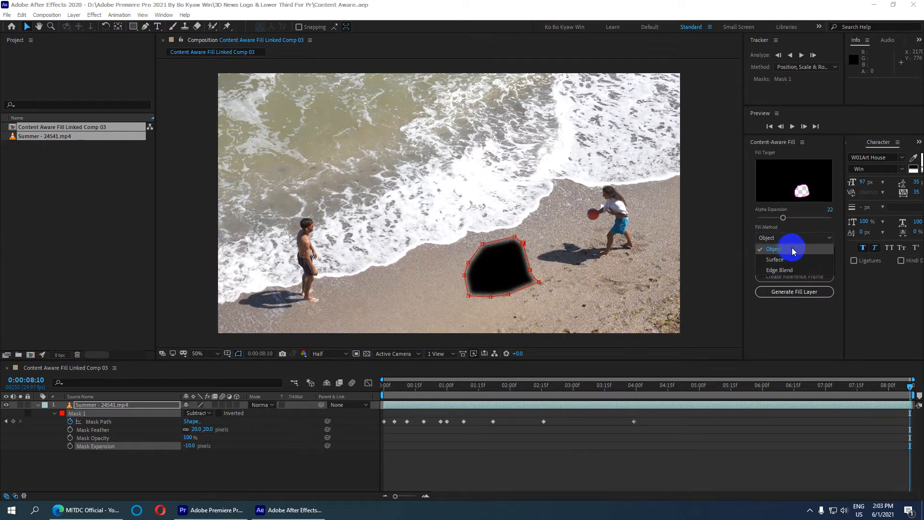
left_click(792, 249)
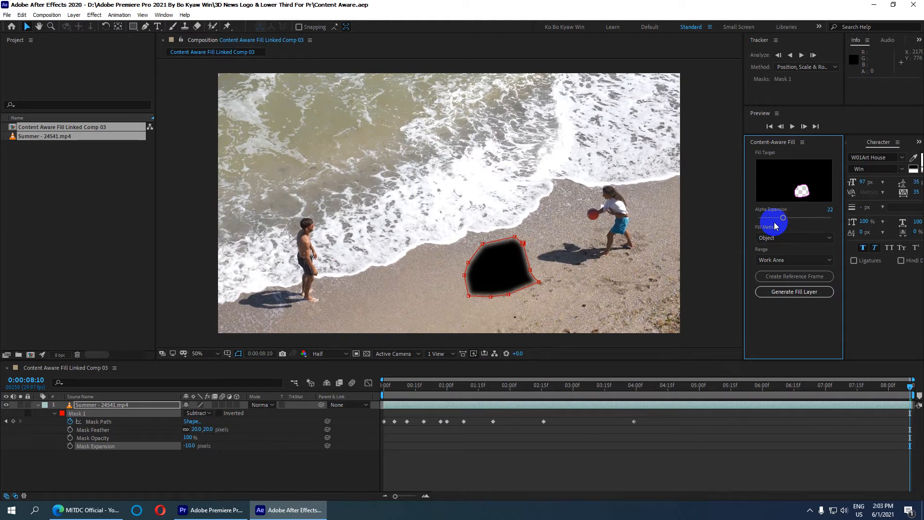
left_click(830, 210)
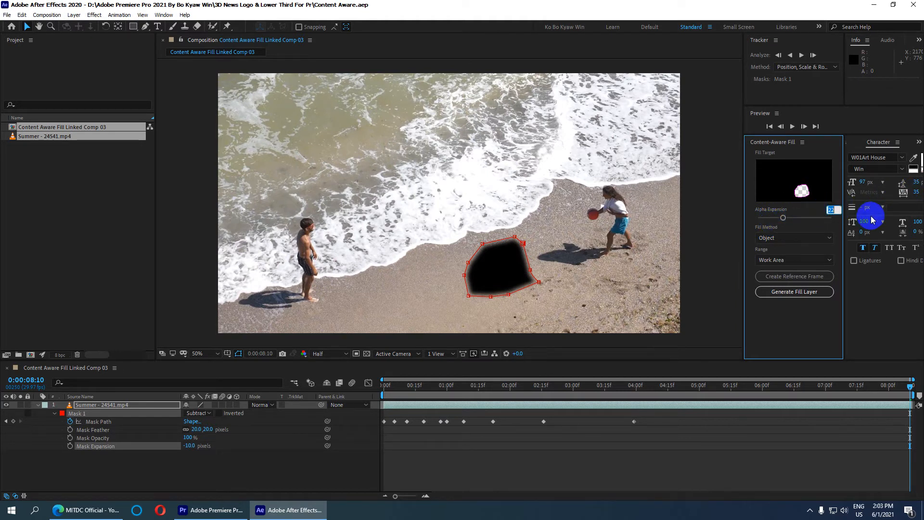
type("18")
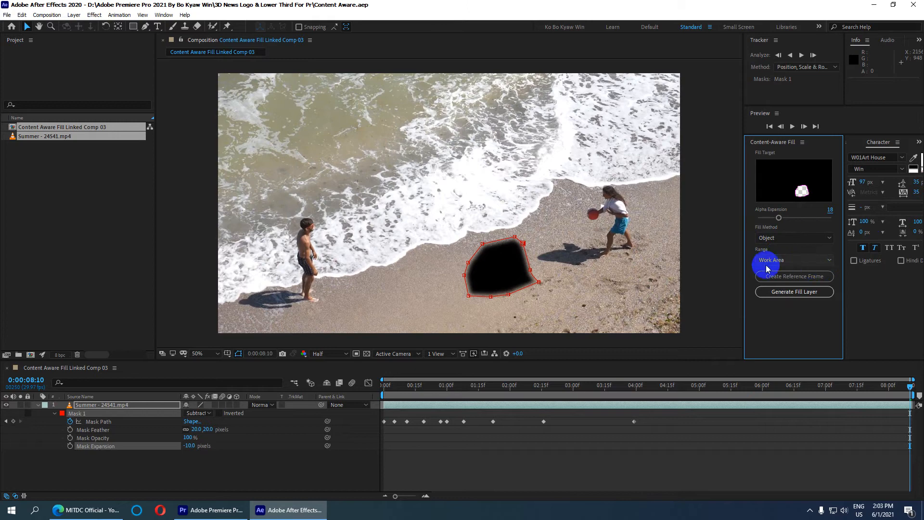
Step: Try ending the work area at about 0:00:04:15, extend it back over the full clip, and return the playhead to the start
left_click(383, 386)
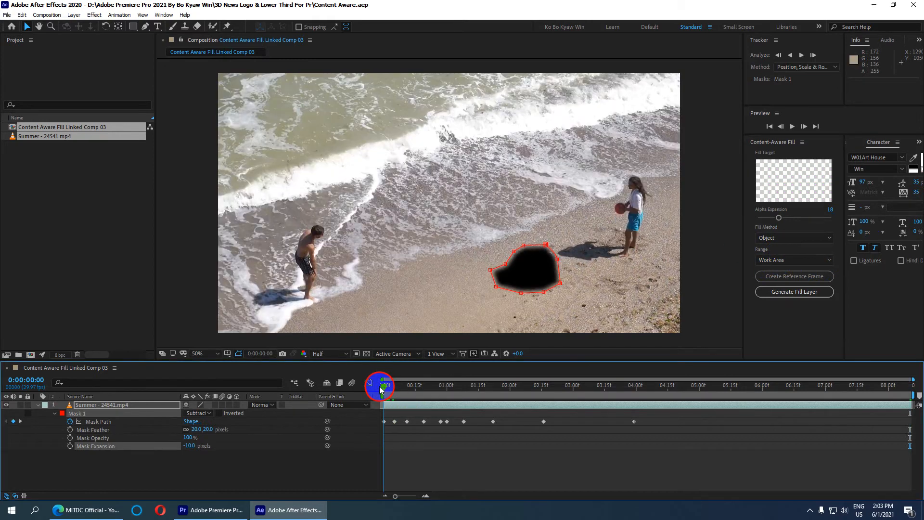
mouse_move(381, 387)
left_mouse_down()
mouse_move(854, 379)
mouse_move(843, 387)
mouse_move(368, 386)
left_mouse_up()
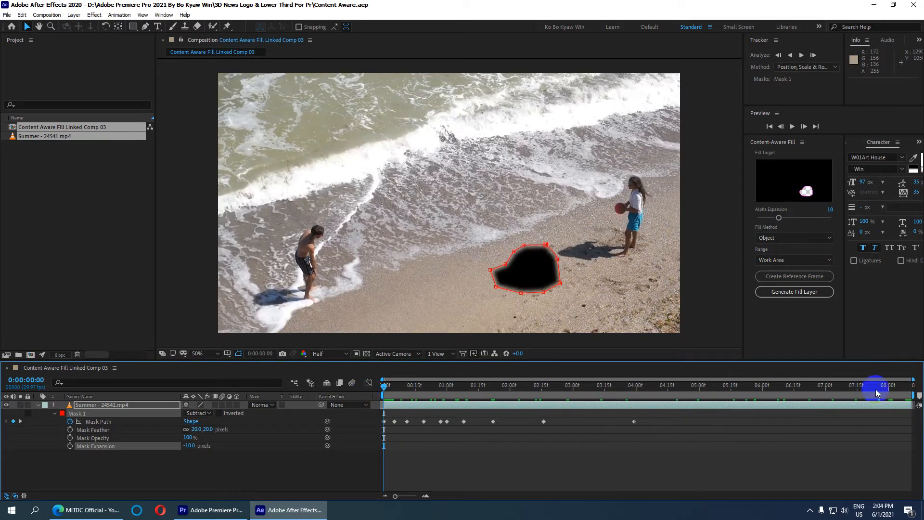
left_click_drag(913, 394, 673, 412)
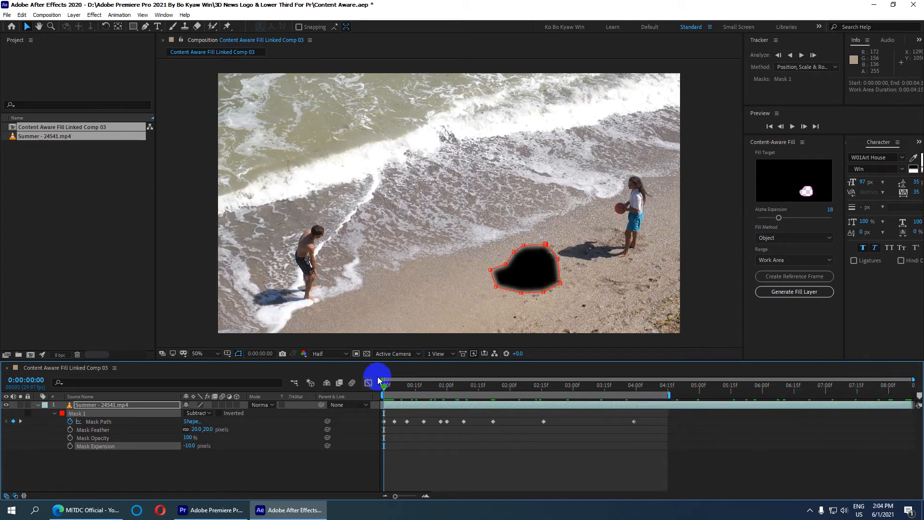
left_click_drag(386, 388, 362, 386)
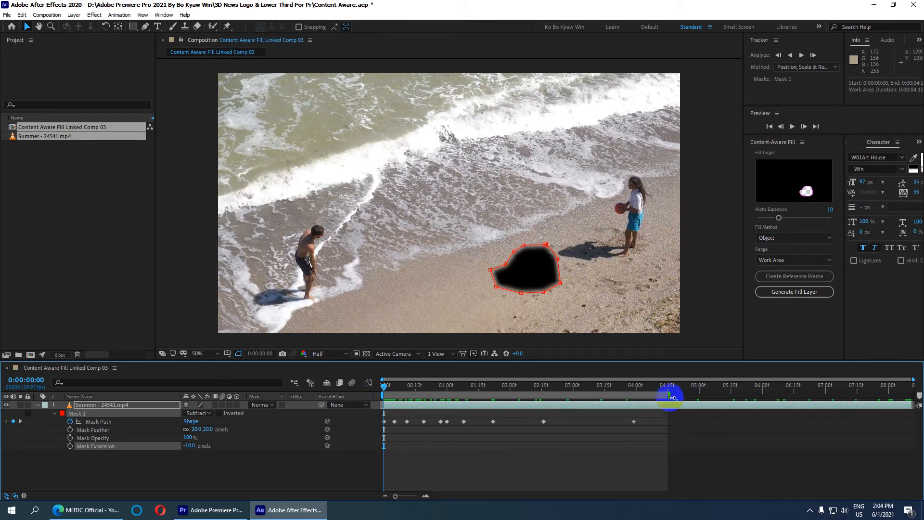
mouse_move(671, 397)
left_mouse_down()
mouse_move(912, 394)
mouse_move(902, 385)
left_mouse_up()
left_click_drag(582, 386, 701, 389)
key("Home")
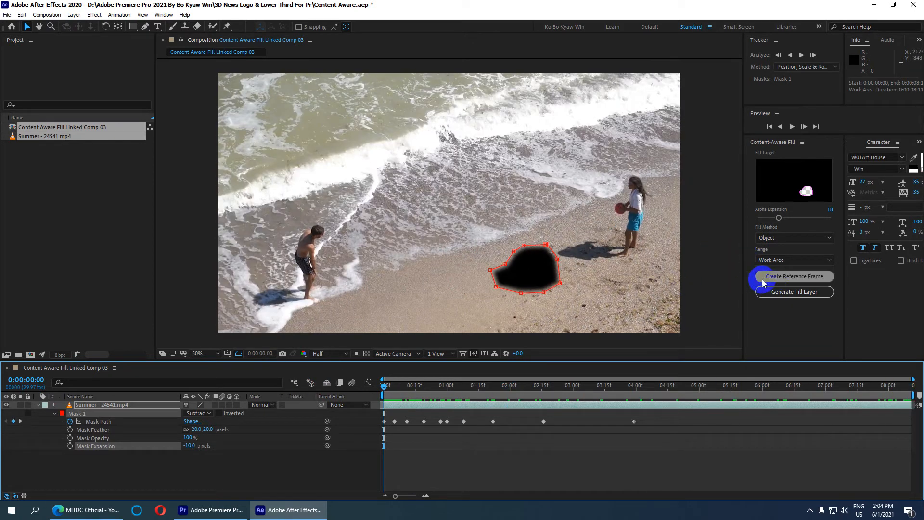
Step: Choose Work Area as the fill range and generate the Content-Aware Fill layer
left_click(781, 260)
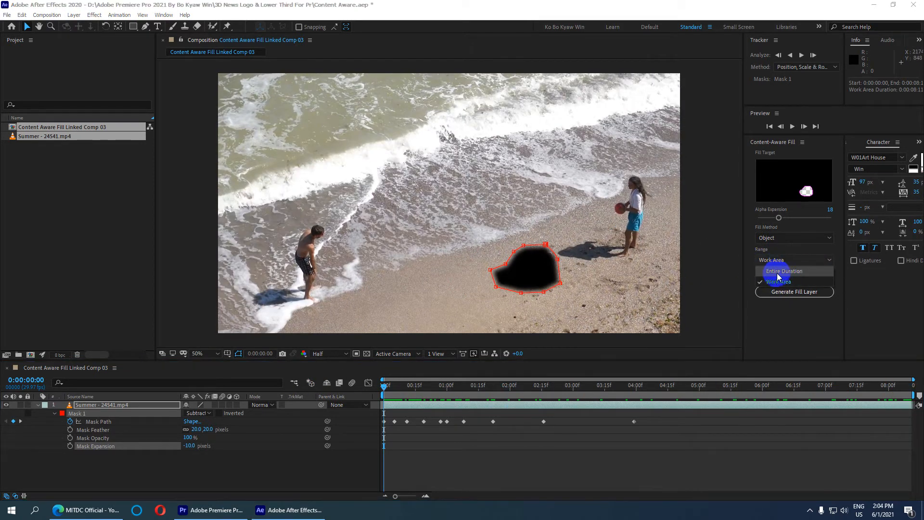
left_click(797, 273)
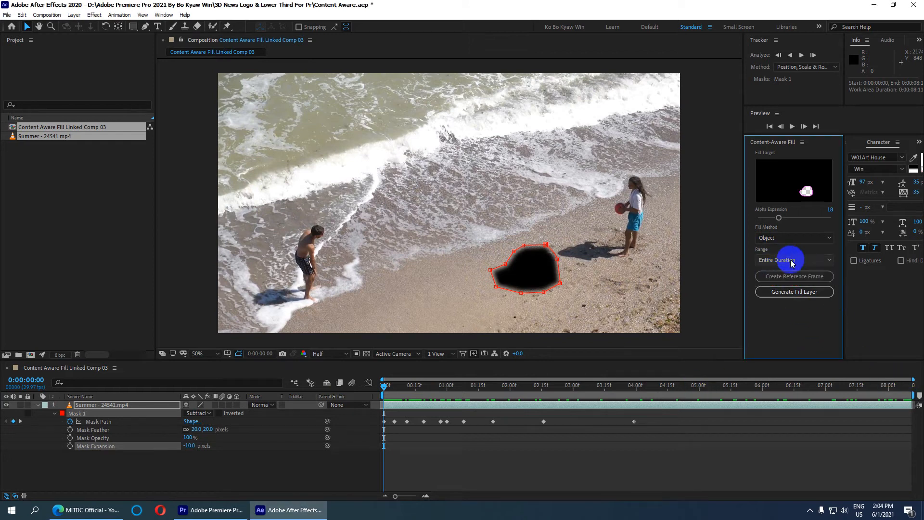
left_click(793, 260)
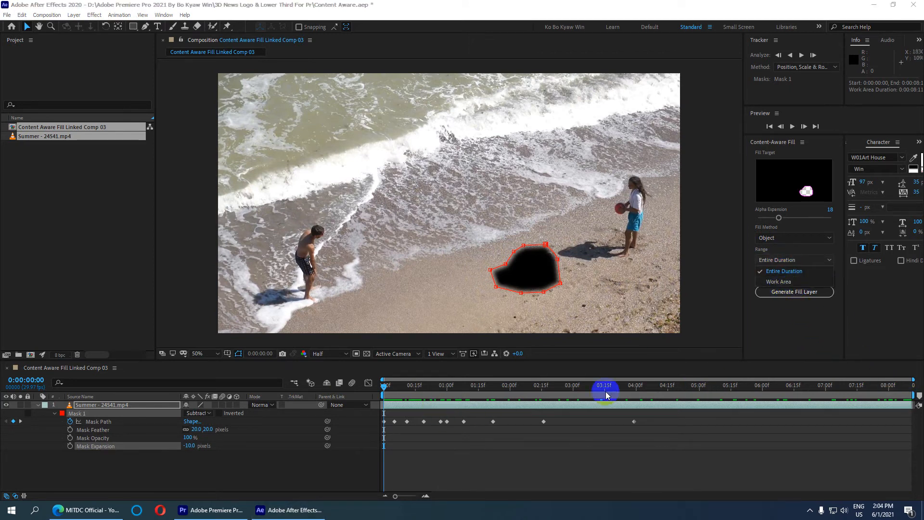
left_click(778, 281)
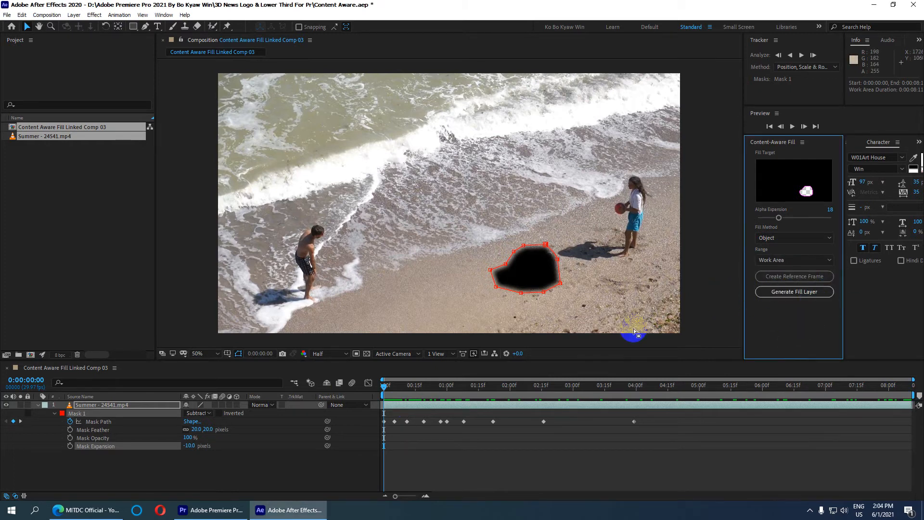
left_click(805, 292)
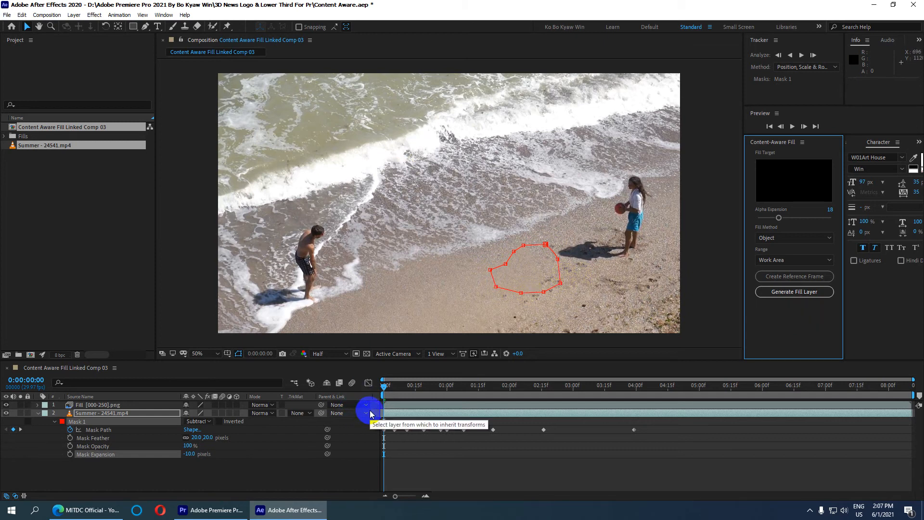
Step: Preview the filled composition, and switch to Premiere Pro to play the linked clip in the sequence
left_click(376, 410)
key("space")
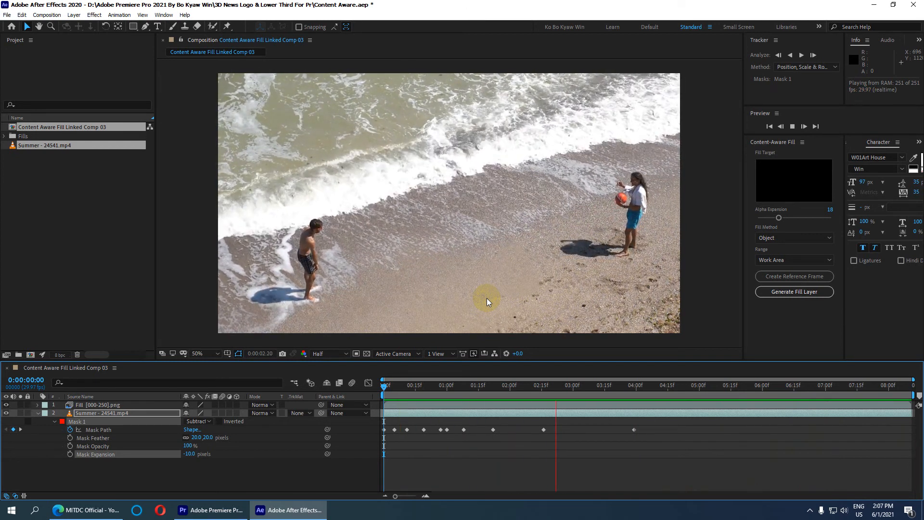
left_click(210, 509)
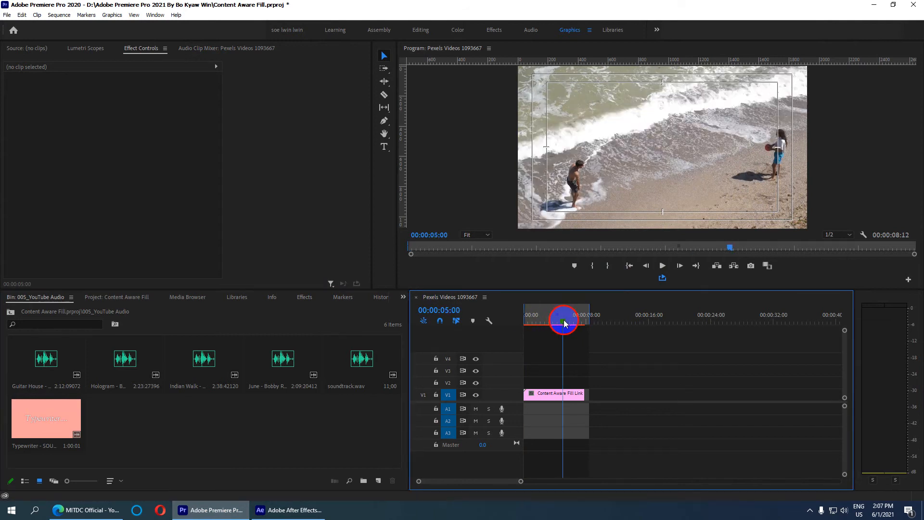
key("space")
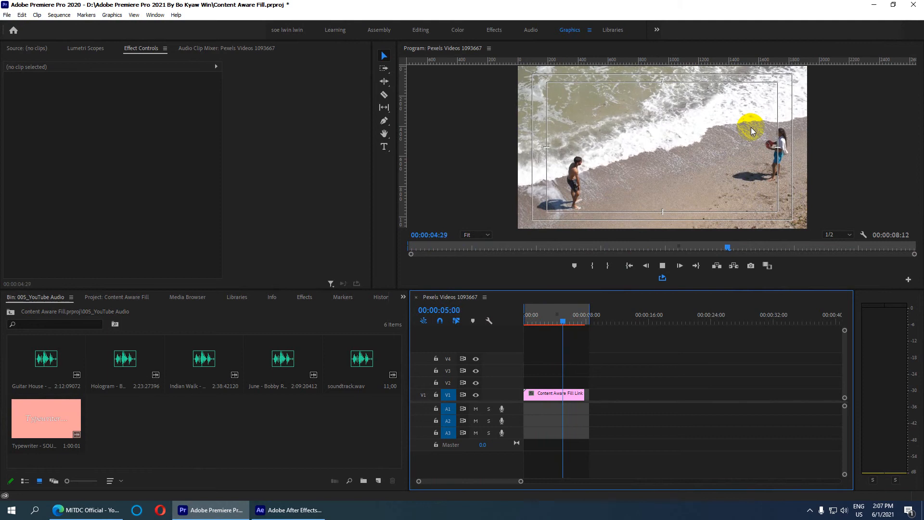
Step: Stop the sequence playback, switch to After Effects, scrub the filled composition to 0:00:01:25, and save the project
key("space")
left_click(330, 511)
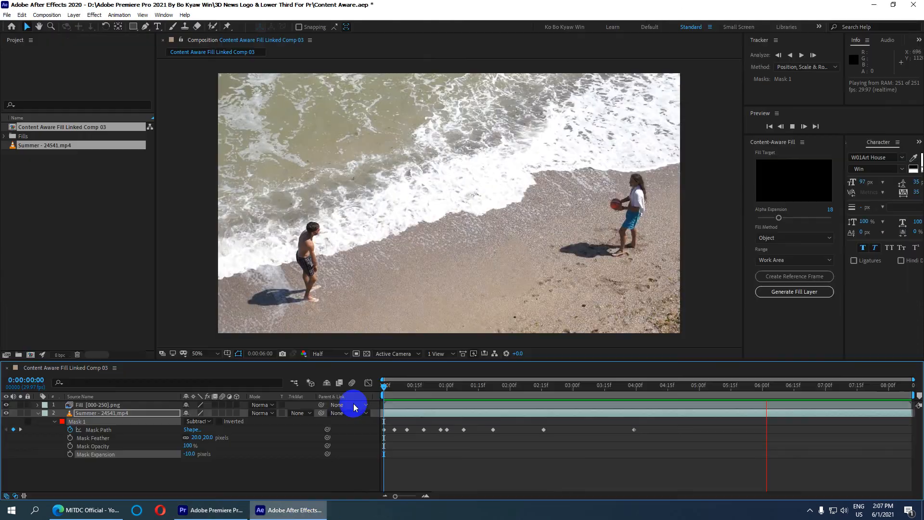
left_click(392, 392)
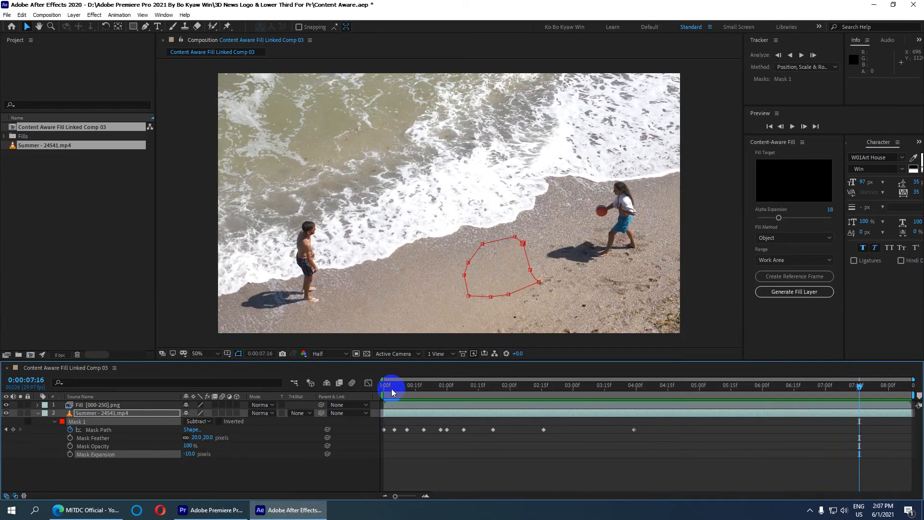
left_click_drag(393, 389, 500, 397)
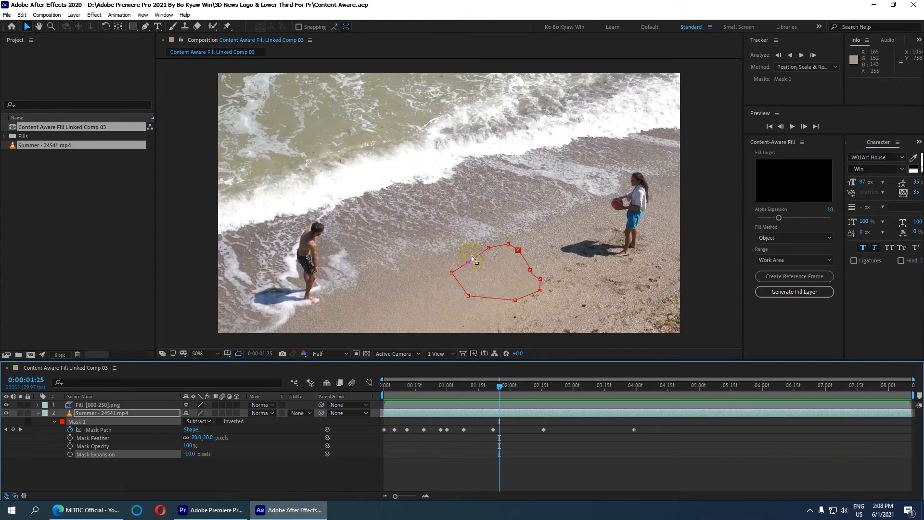
Step: Switch to Premiere Pro, return the sequence playhead to the start, and select the linked composition clip on V1
left_click(210, 510)
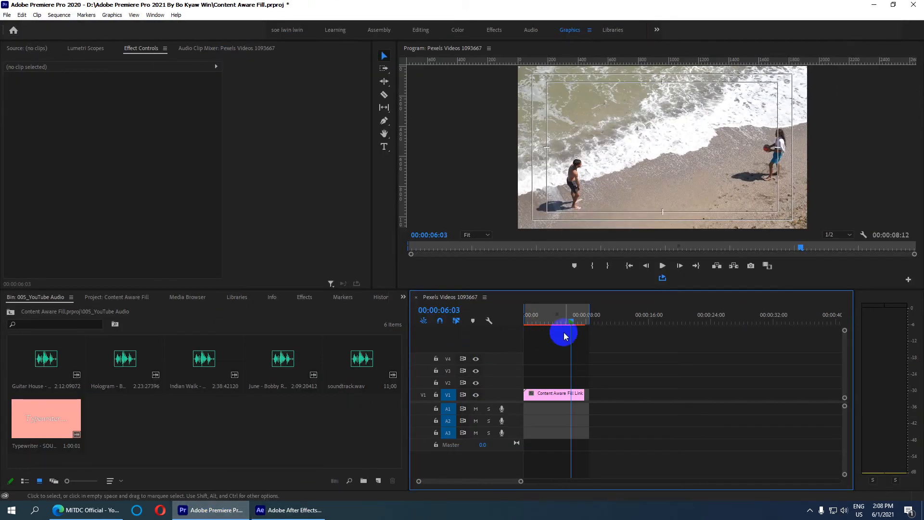
left_click_drag(575, 316, 524, 326)
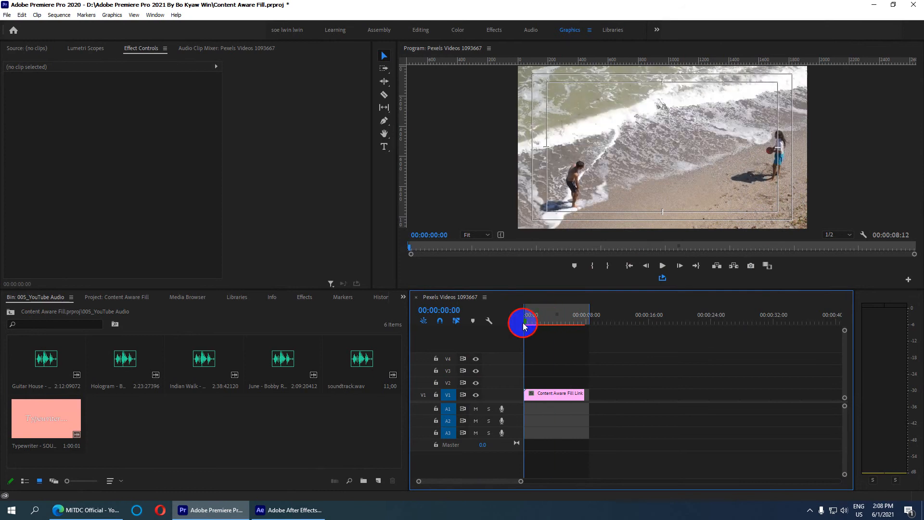
left_click(309, 510)
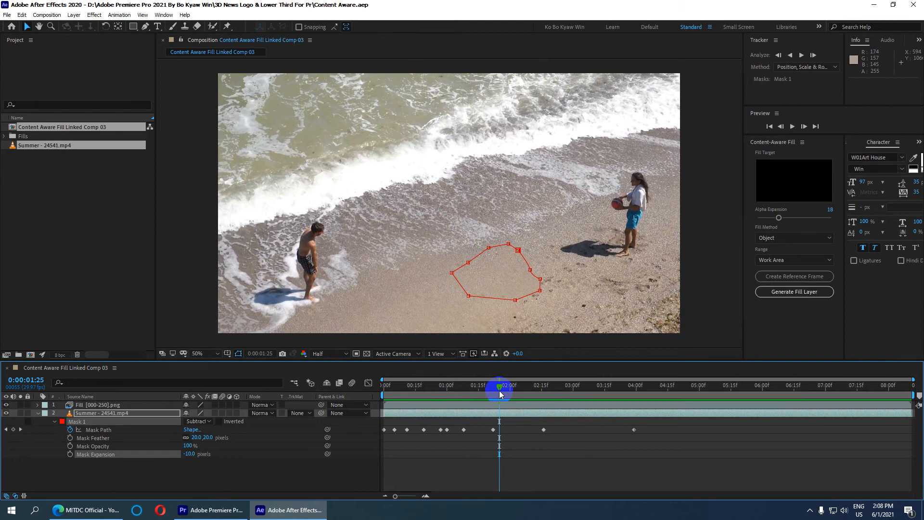
left_click(210, 510)
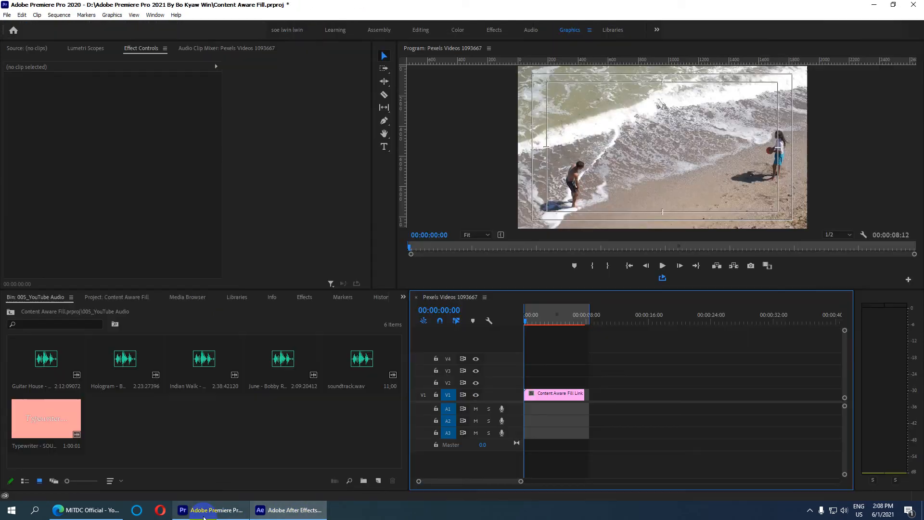
left_click_drag(525, 321, 511, 319)
left_click(559, 393)
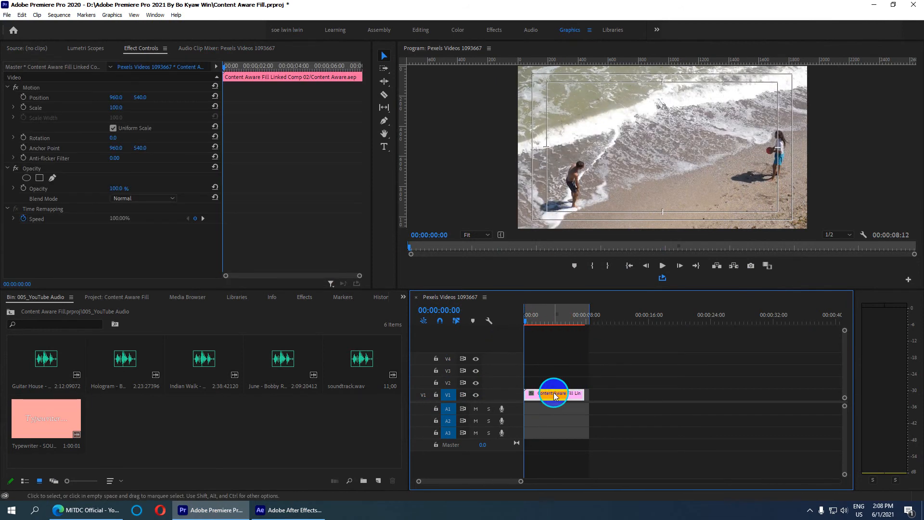
right_click(553, 393)
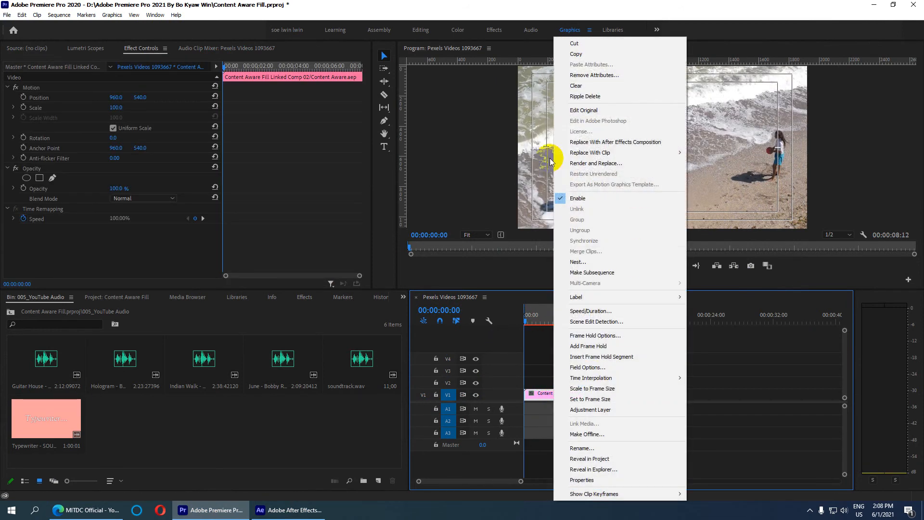
Step: Minimize Premiere Pro, scrub the After Effects composition to 0:00:03:05, and close After Effects
left_click(873, 5)
left_click_drag(499, 392, 583, 419)
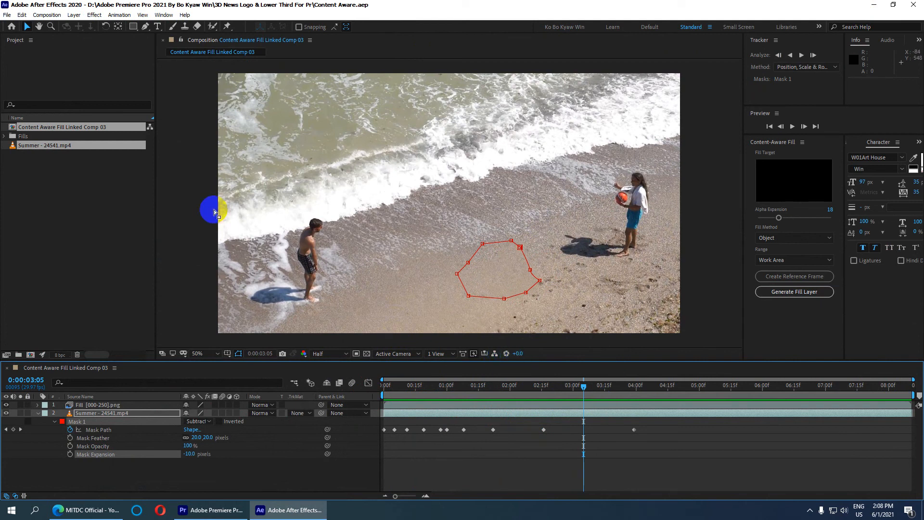
left_click(914, 5)
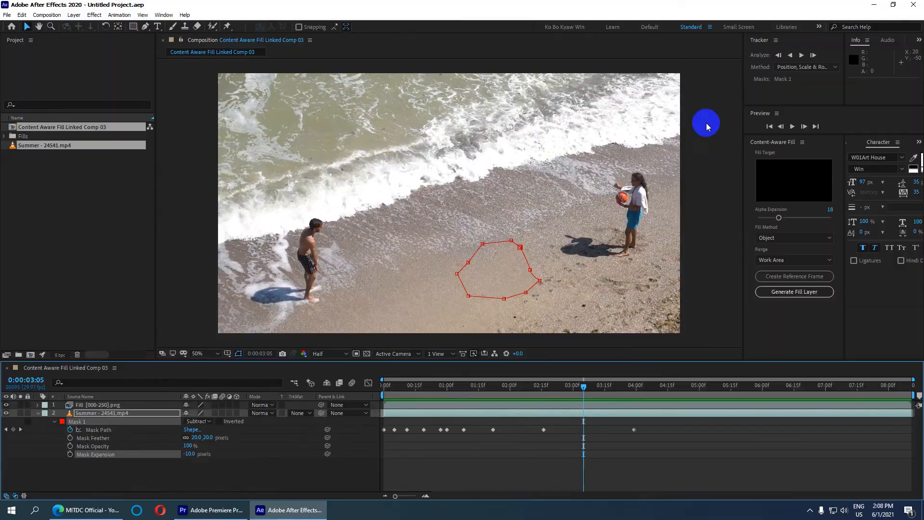
Step: Return to Premiere Pro, render the sequence previews from the start, and play the result to about 00:00:05:02
left_click(243, 508)
left_click_drag(527, 319, 488, 315)
key("Return")
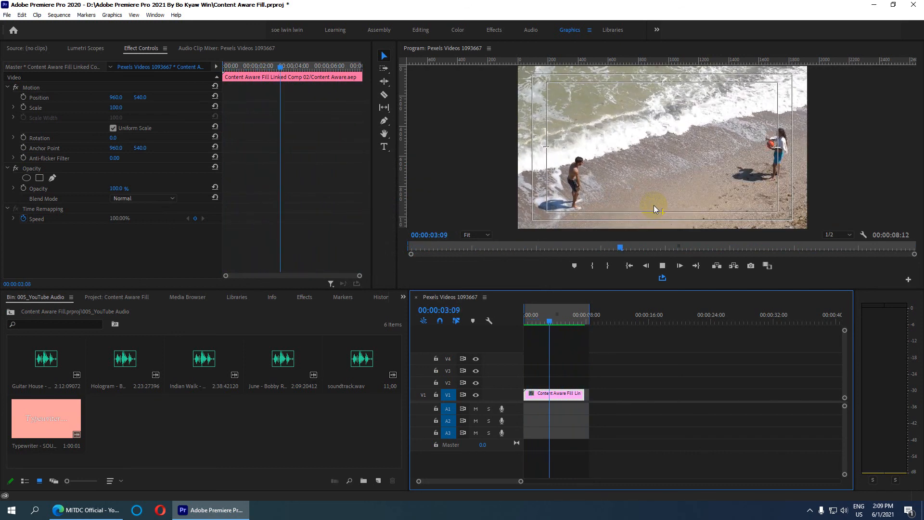
key("space")
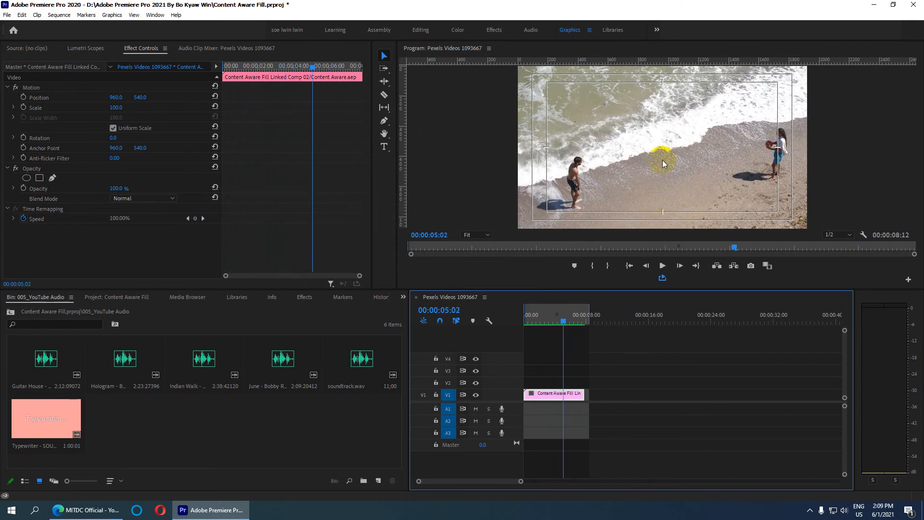
Step: Minimize Premiere Pro and bring up the MITDC Official YouTube videos page in the browser, cancelling the page save
left_click(874, 6)
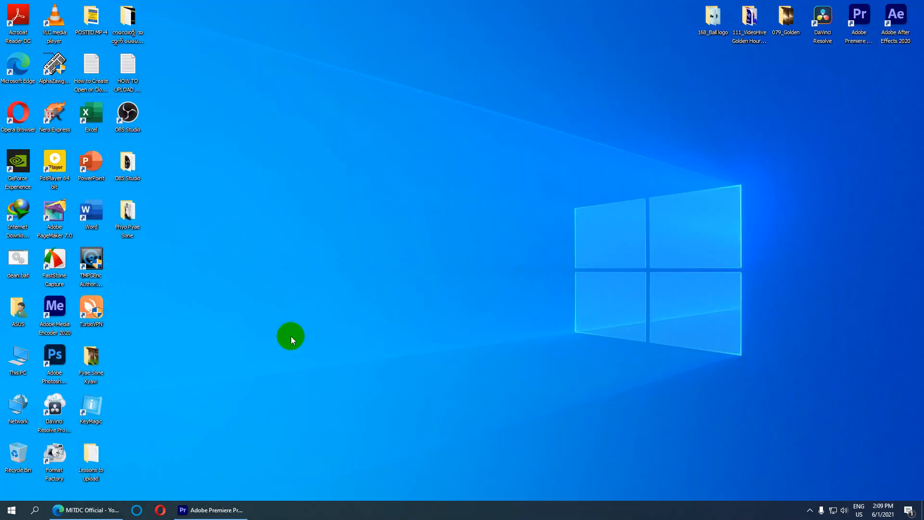
left_click(94, 515)
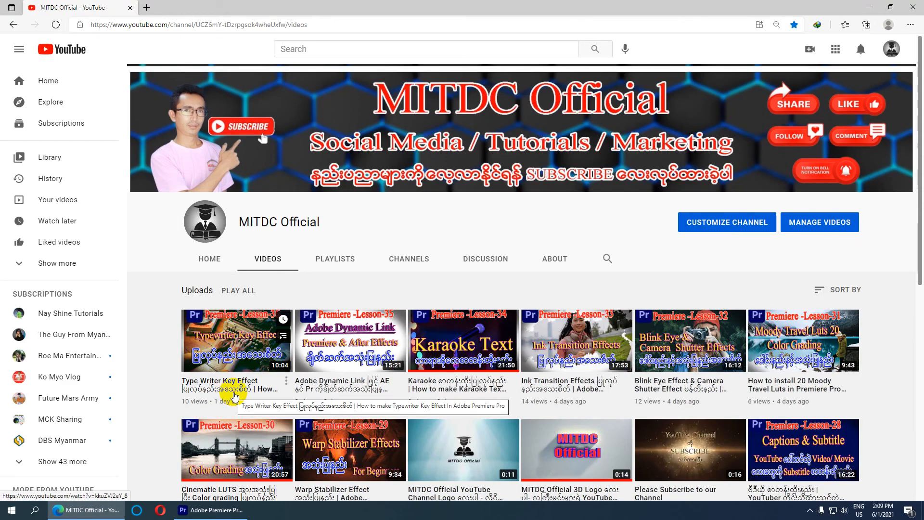
key("ctrl+s")
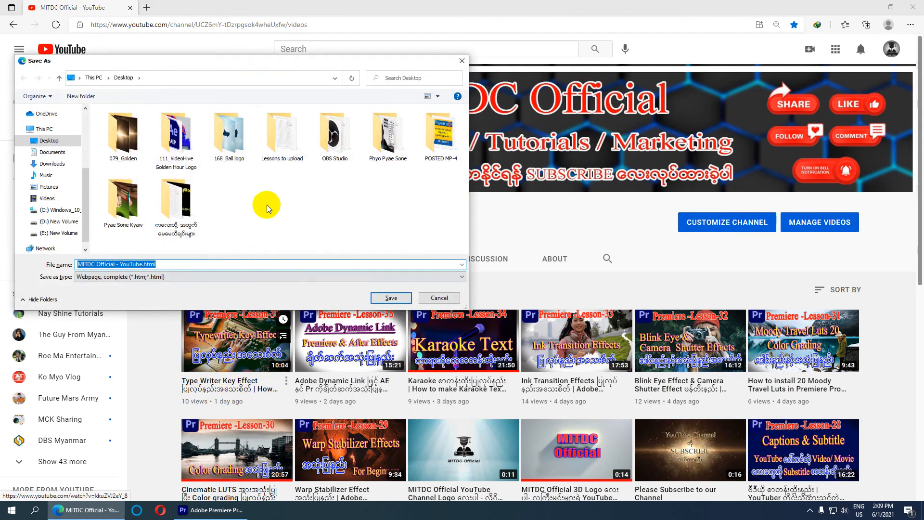
left_click(457, 61)
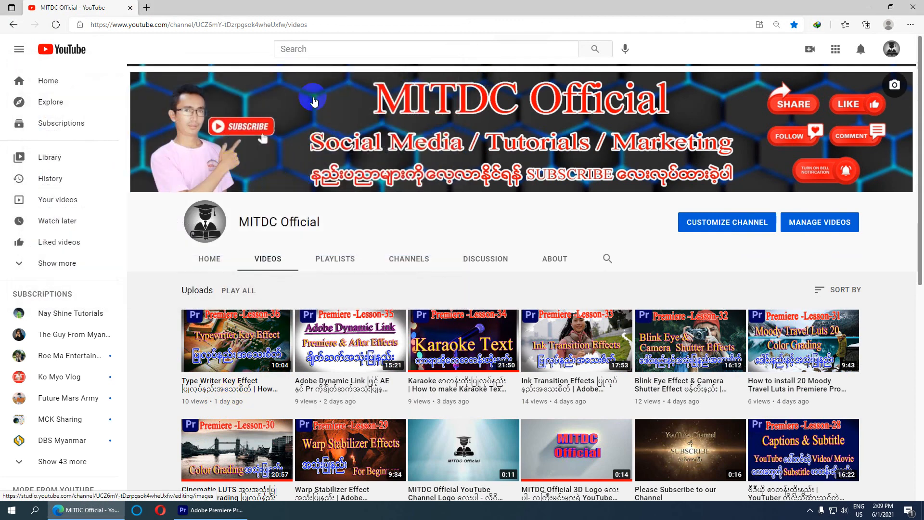